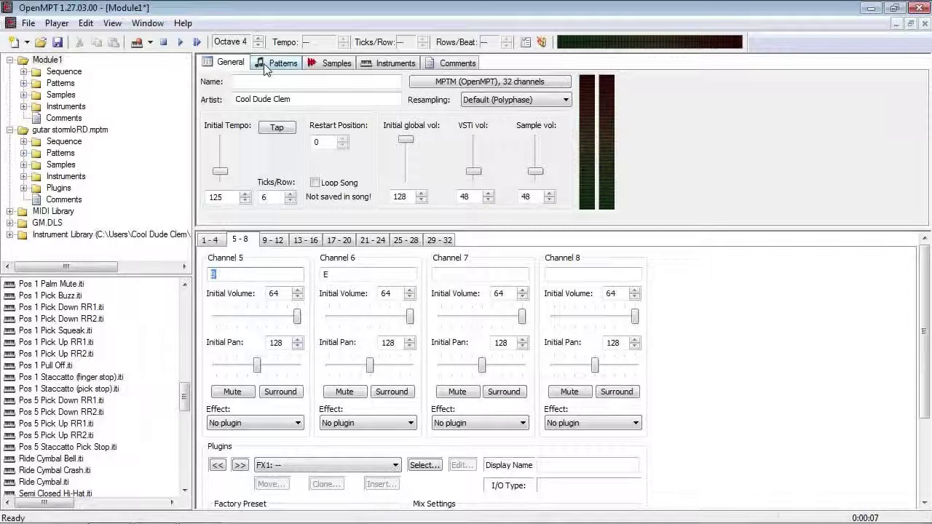
Play the song once in the pattern editor, then go back to the general settings.
{"action": "left_click", "coordinate": [279, 63]}
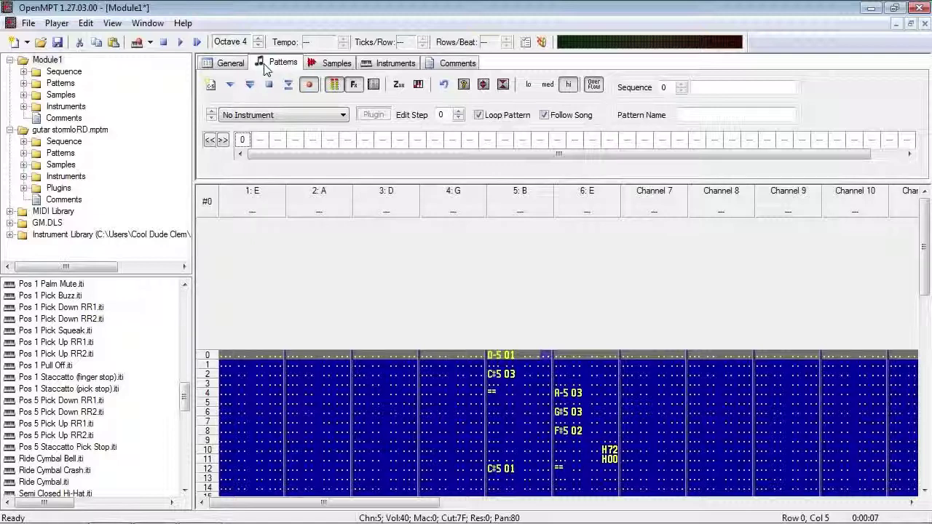
{"action": "left_click", "coordinate": [199, 44]}
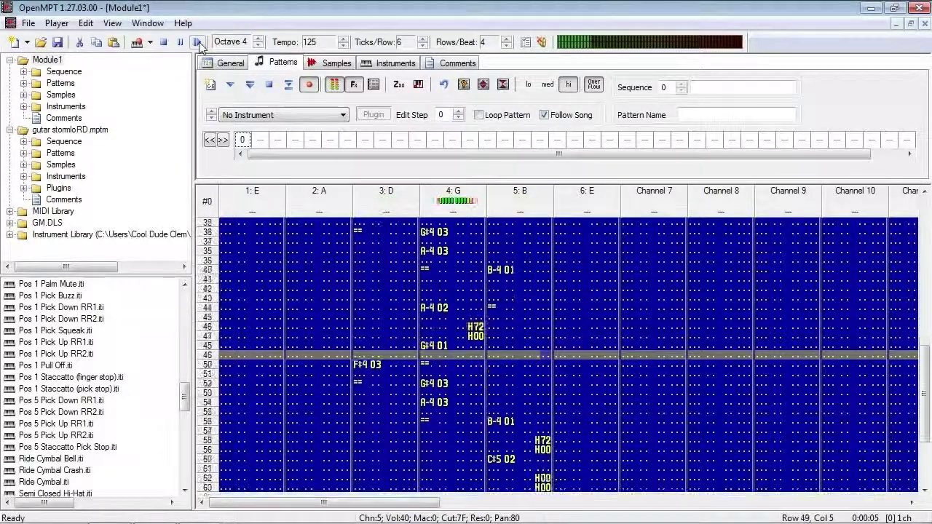
{"action": "left_click", "coordinate": [197, 42]}
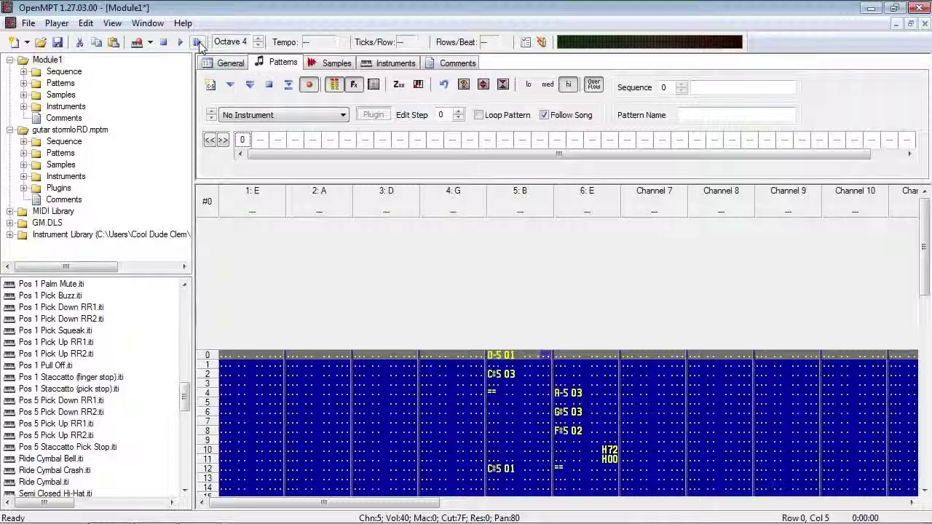
{"action": "left_click", "coordinate": [231, 64]}
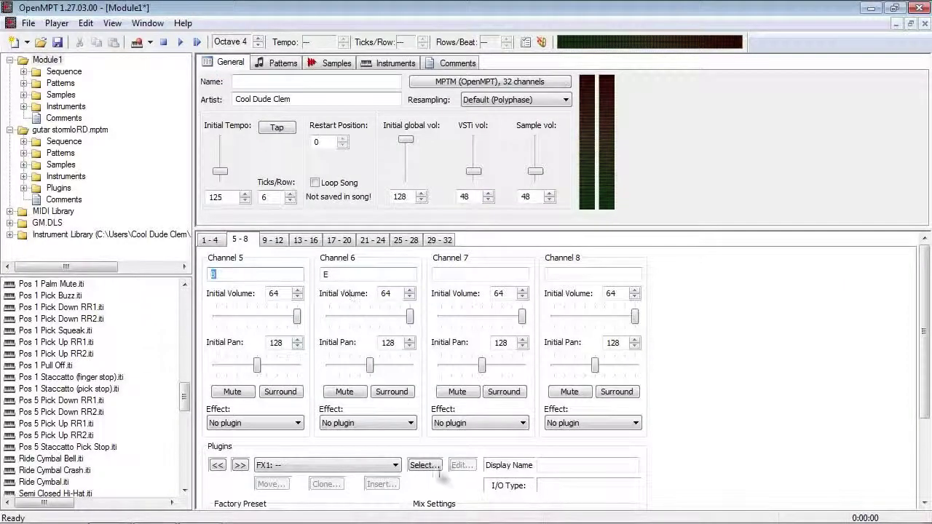
Load AXP SoftAmp GT from the Unsorted plugin folder into effect slot FX1.
{"action": "left_click", "coordinate": [425, 465]}
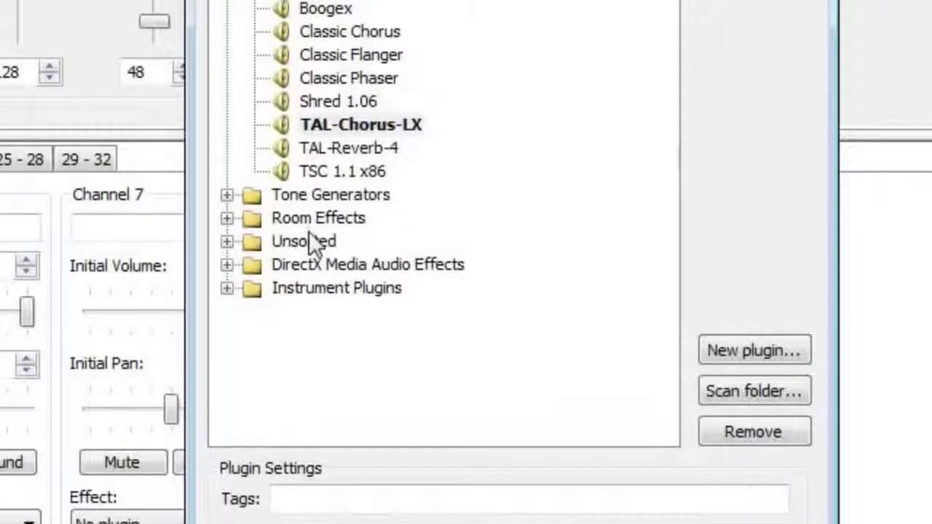
{"action": "double_click", "coordinate": [363, 248]}
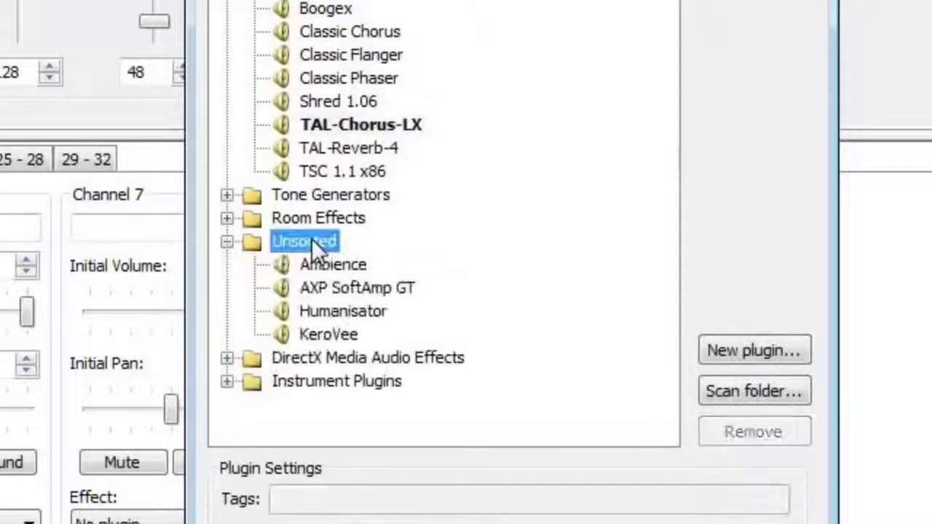
{"action": "left_click", "coordinate": [333, 289]}
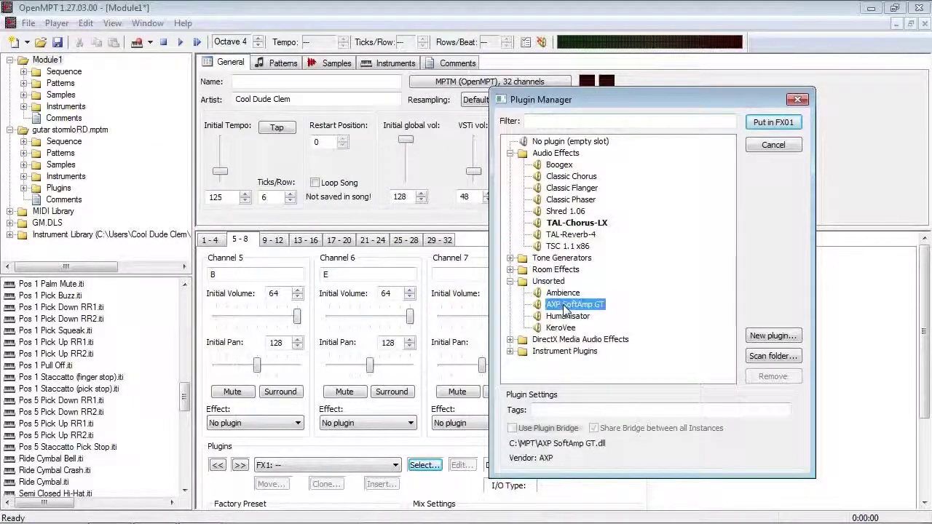
{"action": "double_click", "coordinate": [564, 305]}
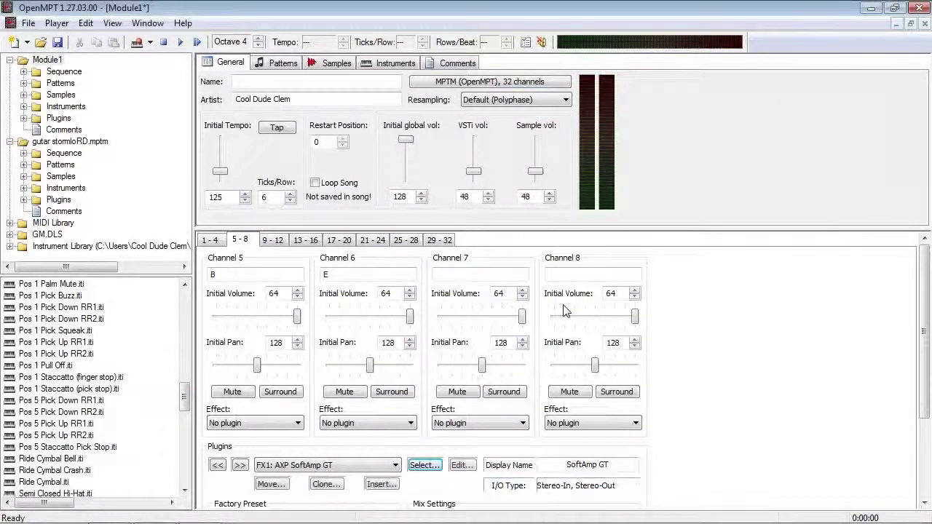
Set each guitar instrument's Plugin/MIDI output to FX1: SoftAmp GT.
{"action": "left_click", "coordinate": [389, 64]}
{"action": "left_click", "coordinate": [532, 203]}
{"action": "left_click", "coordinate": [530, 212]}
{"action": "key", "text": "ctrl+Up"}
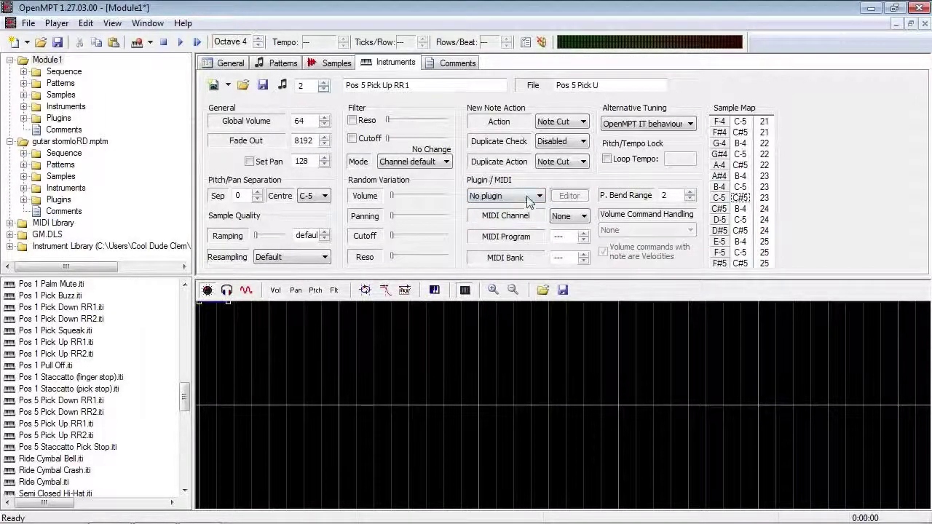
{"action": "left_click", "coordinate": [530, 196]}
{"action": "left_click", "coordinate": [510, 212]}
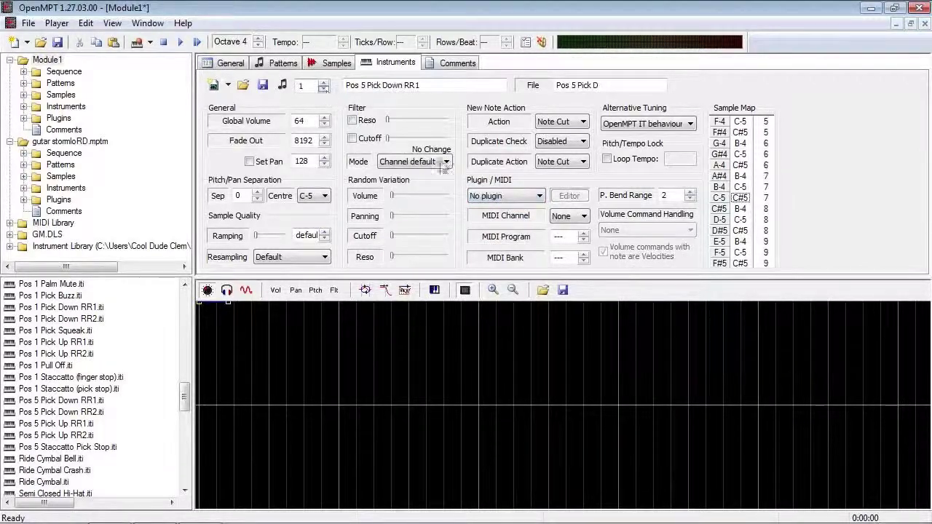
{"action": "left_click", "coordinate": [534, 197]}
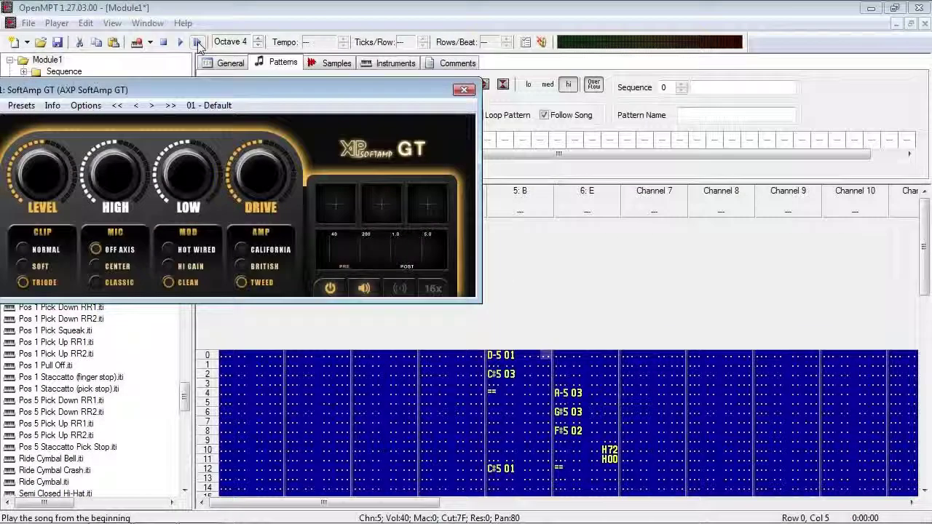
{"action": "left_click", "coordinate": [199, 42]}
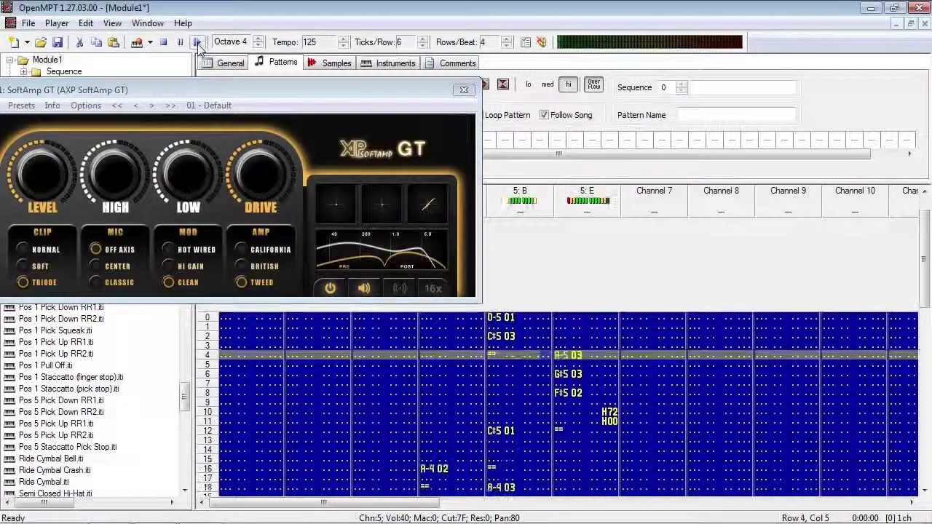
{"action": "left_click_drag", "start_coordinate": [30, 195], "coordinate": [37, 157]}
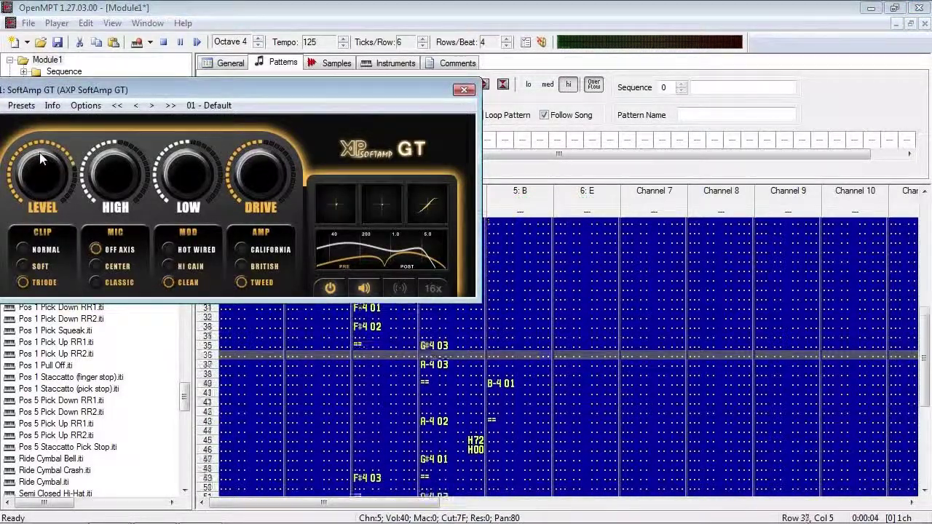
{"action": "left_click", "coordinate": [164, 43]}
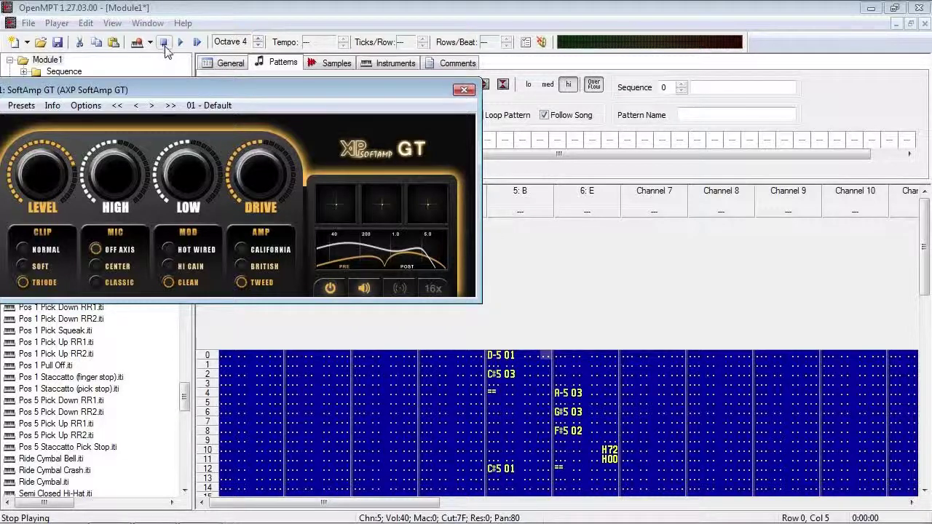
Set the SoftAmp GT mic to CLASSIC and listen to the new tone.
{"action": "left_click", "coordinate": [96, 285]}
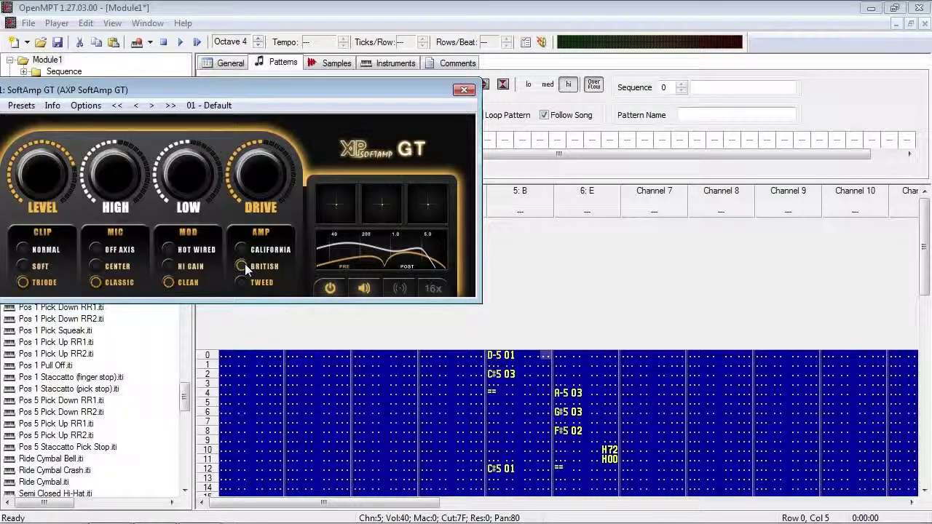
{"action": "left_click", "coordinate": [197, 43]}
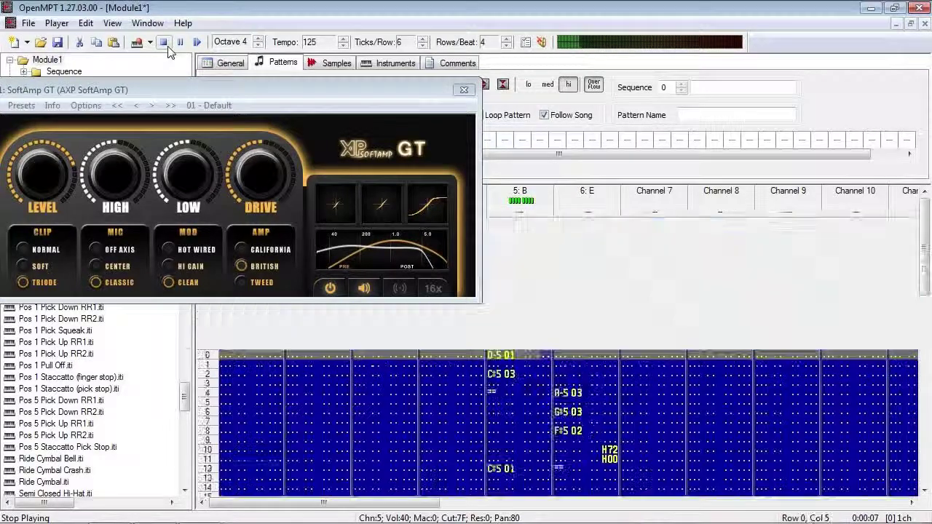
{"action": "left_click", "coordinate": [169, 48]}
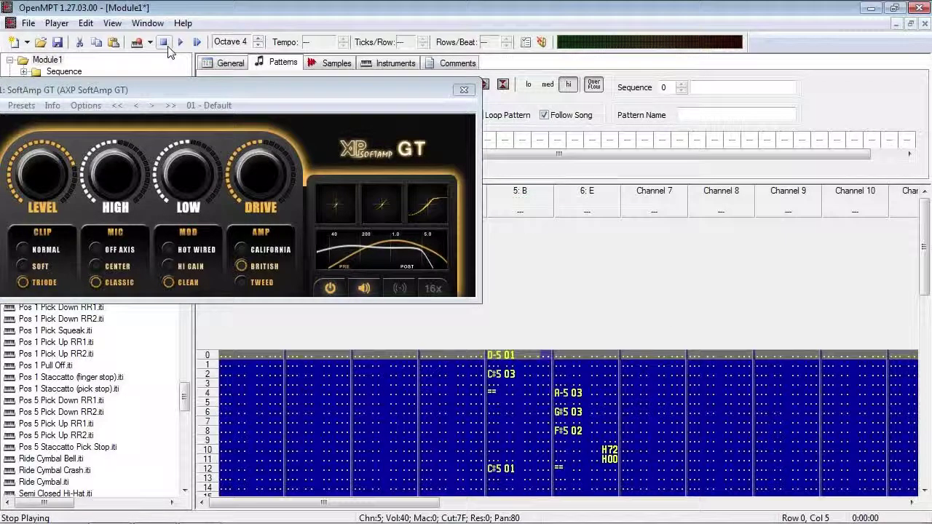
Switch the amp model to CALIFORNIA, compare by playing again, and close the amp editor.
{"action": "left_click", "coordinate": [241, 248]}
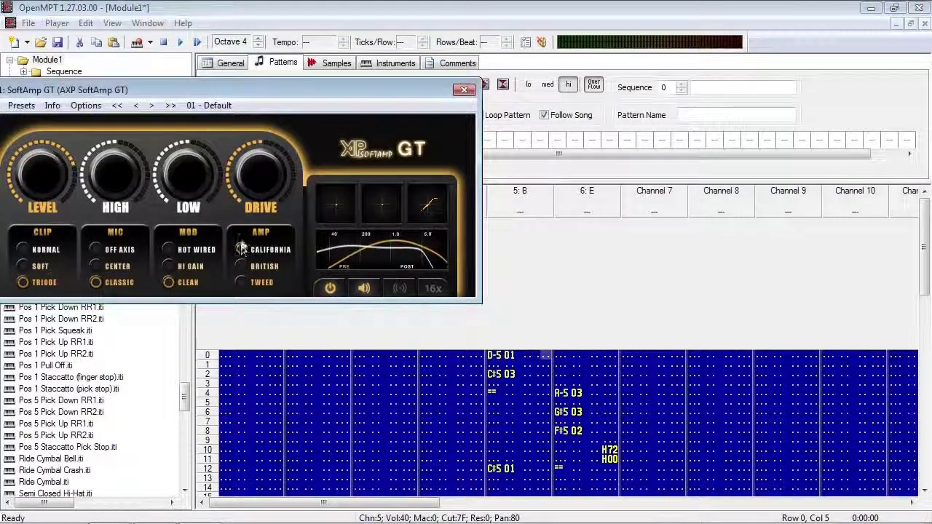
{"action": "left_click", "coordinate": [197, 42]}
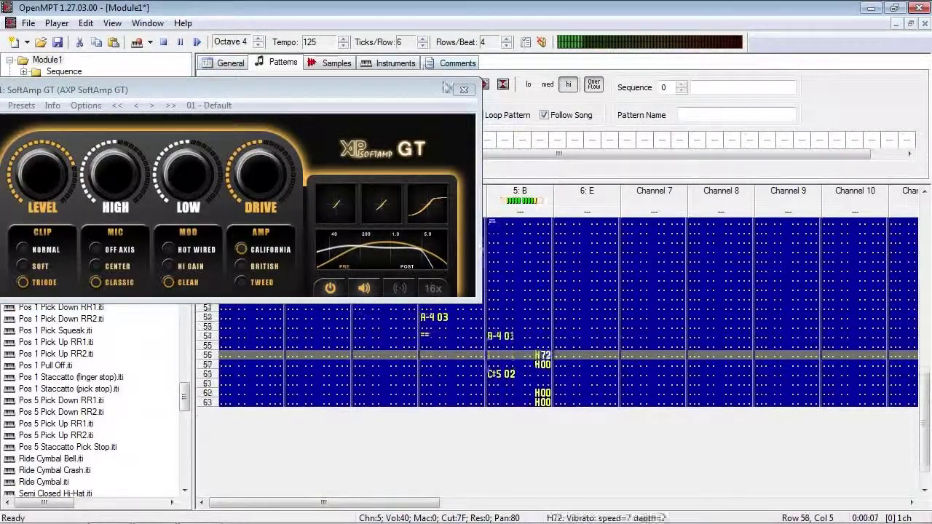
{"action": "left_click", "coordinate": [464, 89]}
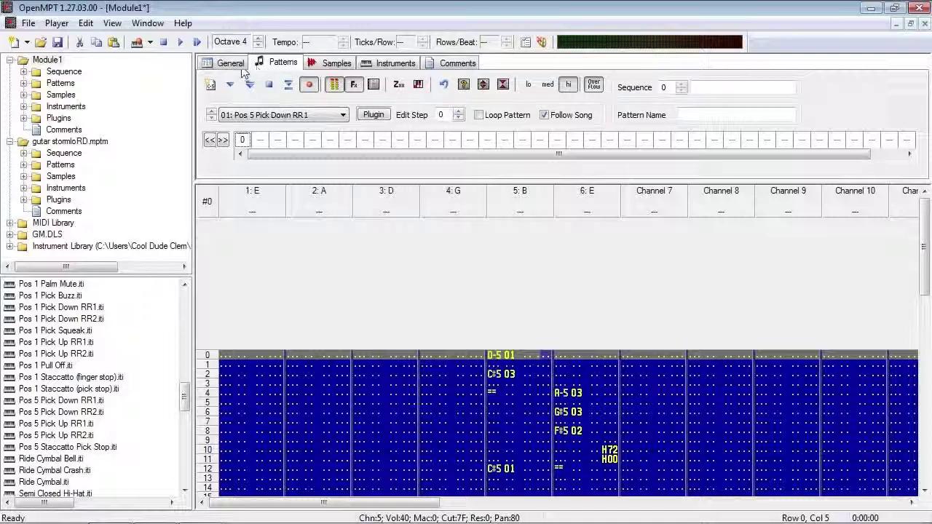
Load Classic Reverb from the Room Effects folder into effect slot FX2.
{"action": "left_click", "coordinate": [240, 64]}
{"action": "scroll", "coordinate": [424, 340], "scroll_direction": "down", "scroll_amount": 3}
{"action": "left_click", "coordinate": [425, 343]}
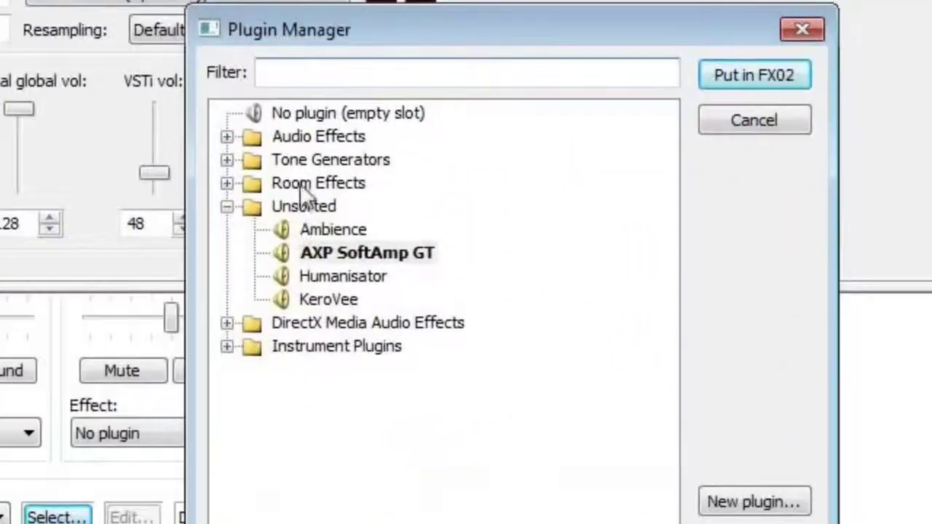
{"action": "double_click", "coordinate": [472, 178]}
{"action": "double_click", "coordinate": [336, 232]}
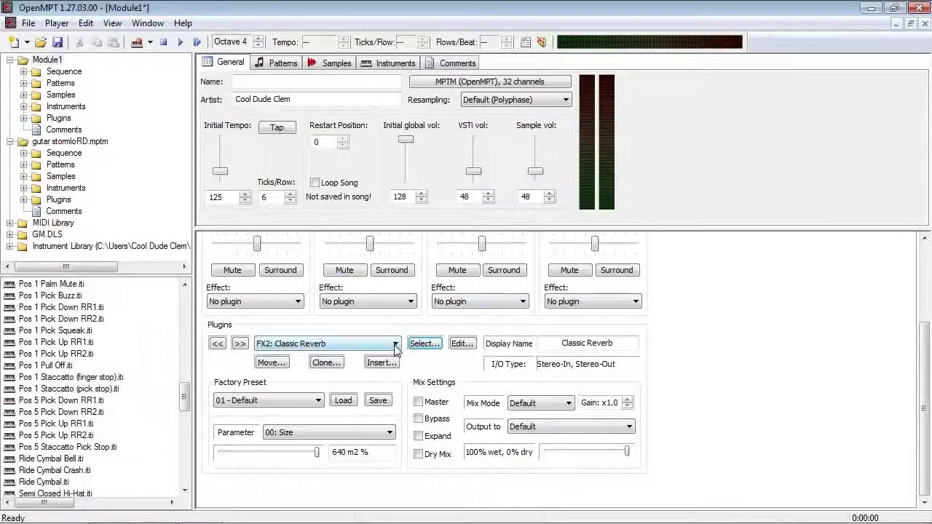
{"action": "left_click", "coordinate": [462, 343]}
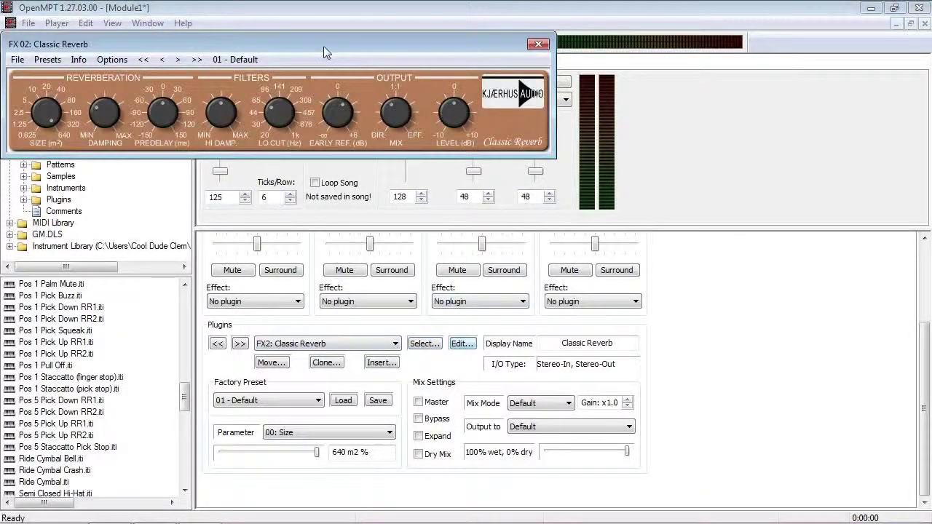
{"action": "left_click", "coordinate": [462, 343]}
Set the FX1 SoftAmp GT's Output to FX2: Classic Reverb.
{"action": "left_click", "coordinate": [395, 343]}
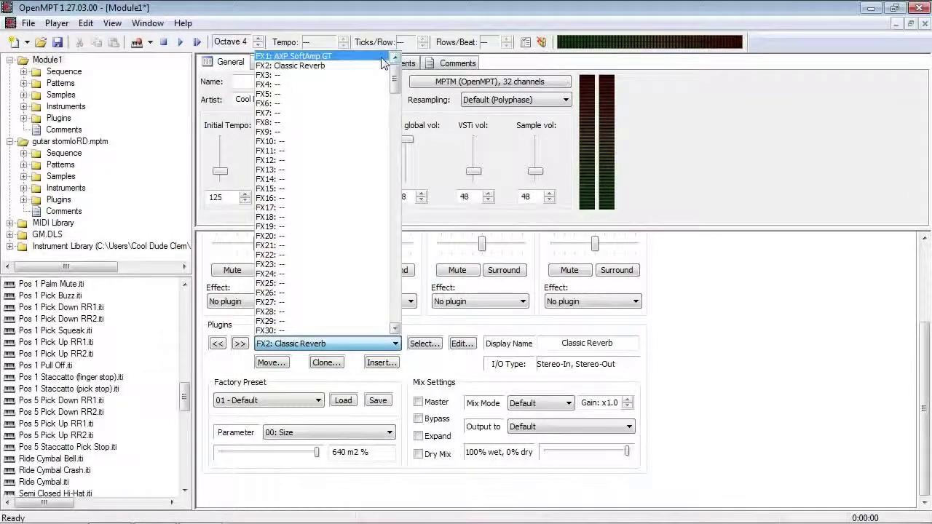
{"action": "left_click", "coordinate": [384, 56]}
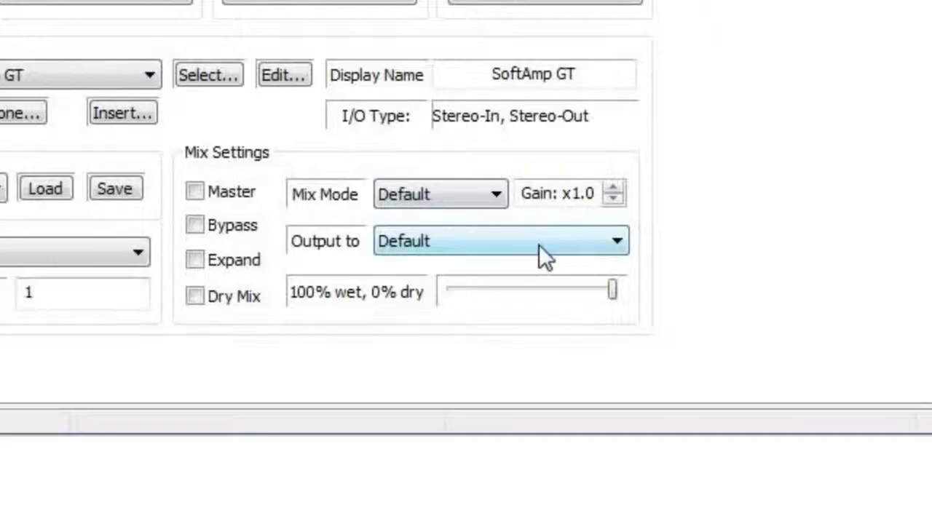
{"action": "left_click", "coordinate": [533, 240]}
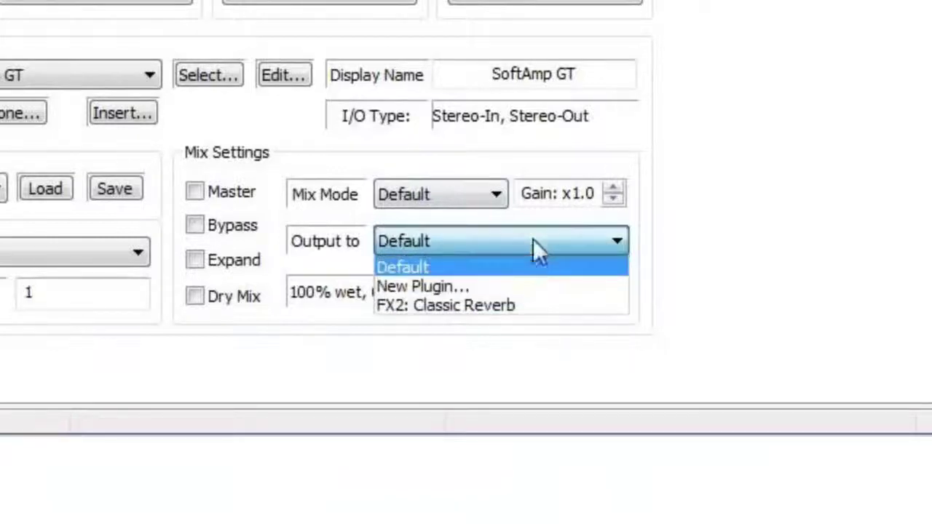
{"action": "left_click", "coordinate": [524, 305]}
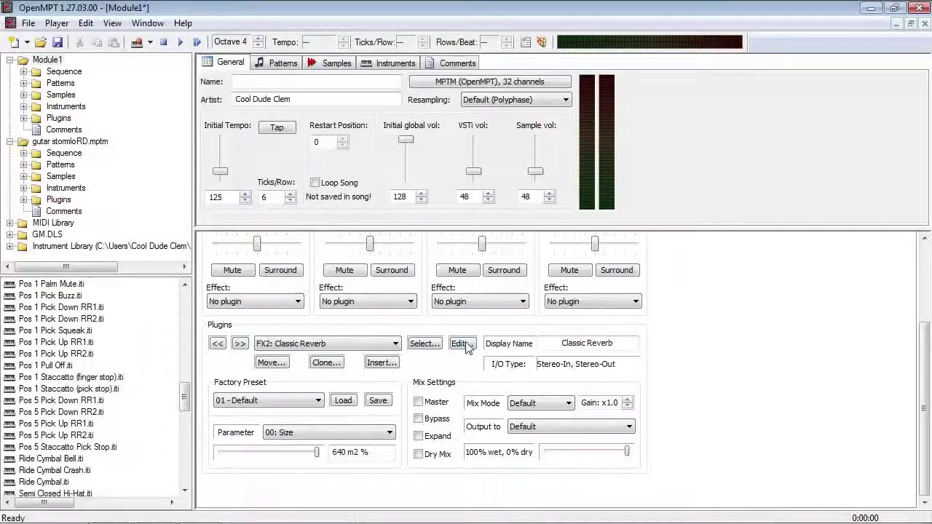
Play the pattern through the amp and reverb, adjusting the reverb's MIX, then close its editor.
{"action": "left_click", "coordinate": [284, 75]}
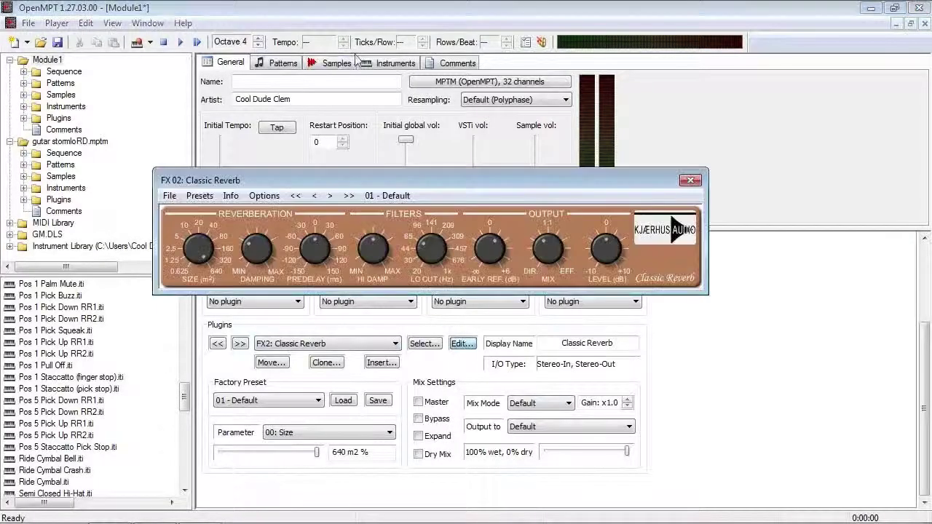
{"action": "left_click", "coordinate": [284, 63]}
{"action": "left_click", "coordinate": [250, 85]}
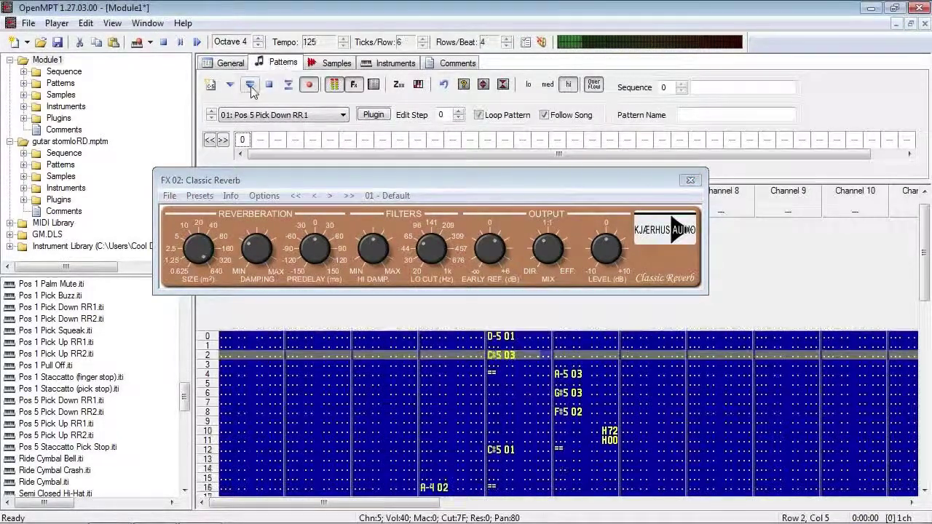
{"action": "left_click", "coordinate": [550, 267]}
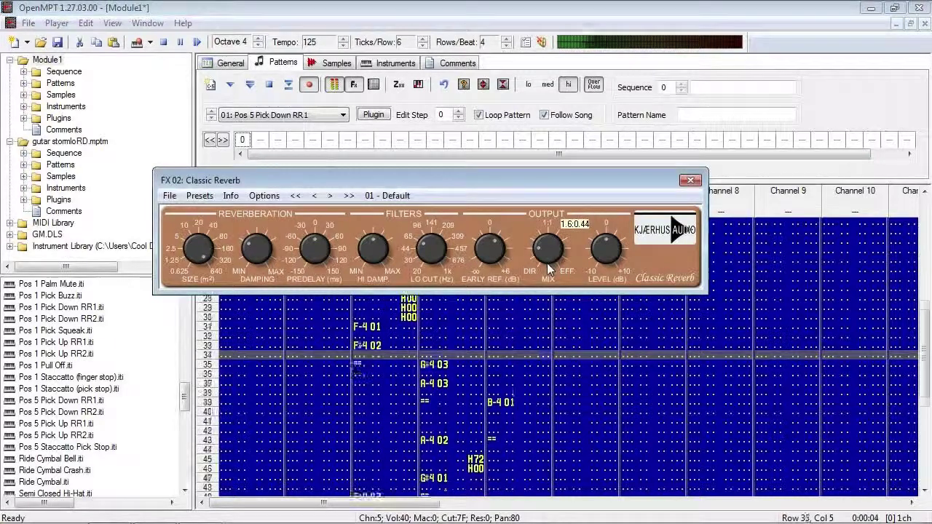
{"action": "left_click", "coordinate": [690, 180]}
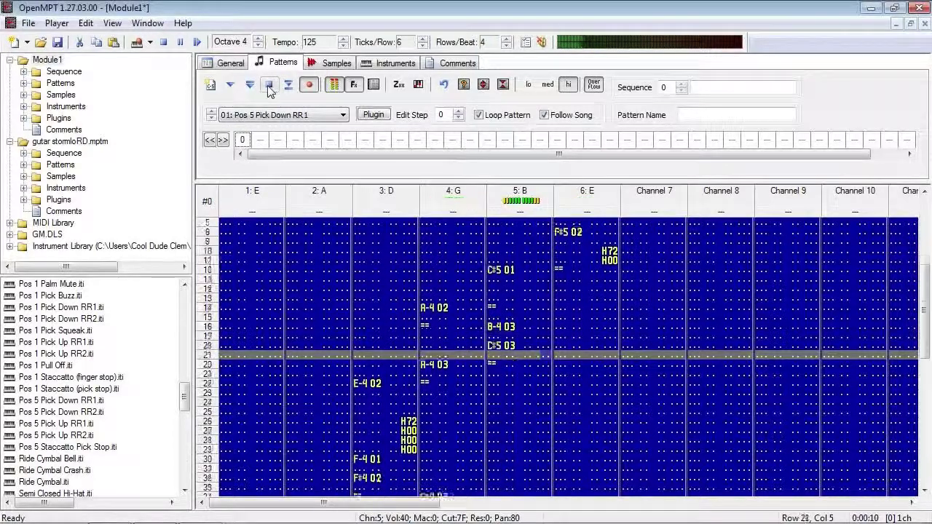
Stop playback, select FX3: AXP SoftAmp GT and set its Output to FX5: Classic Reverb.
{"action": "left_click", "coordinate": [269, 86]}
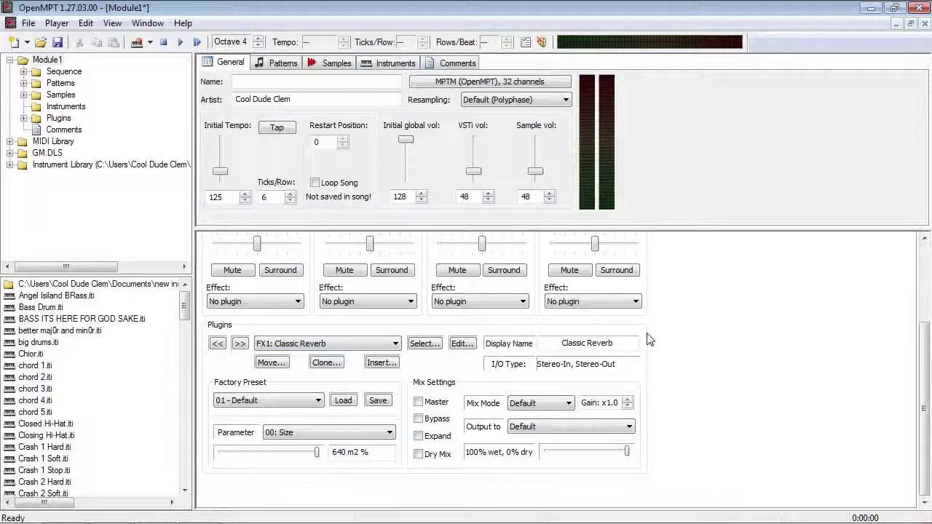
{"action": "left_click", "coordinate": [396, 344]}
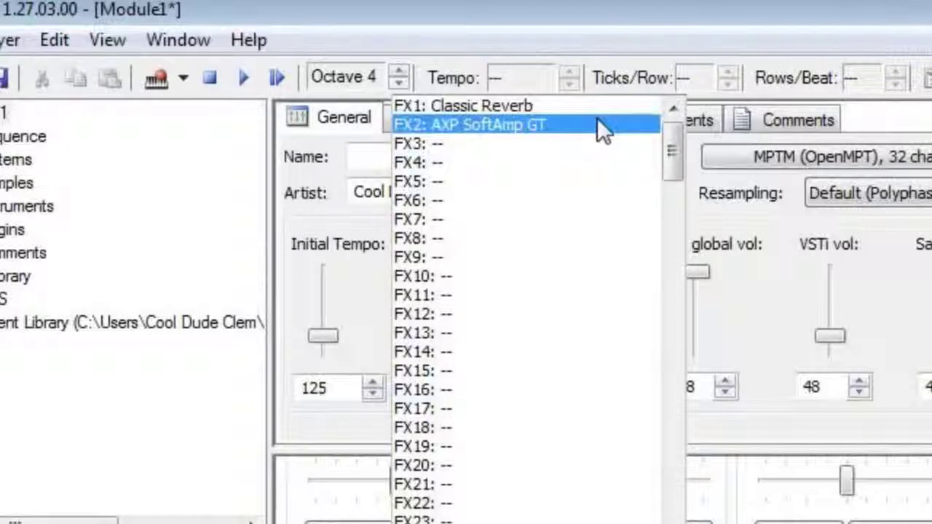
{"action": "left_click", "coordinate": [597, 123]}
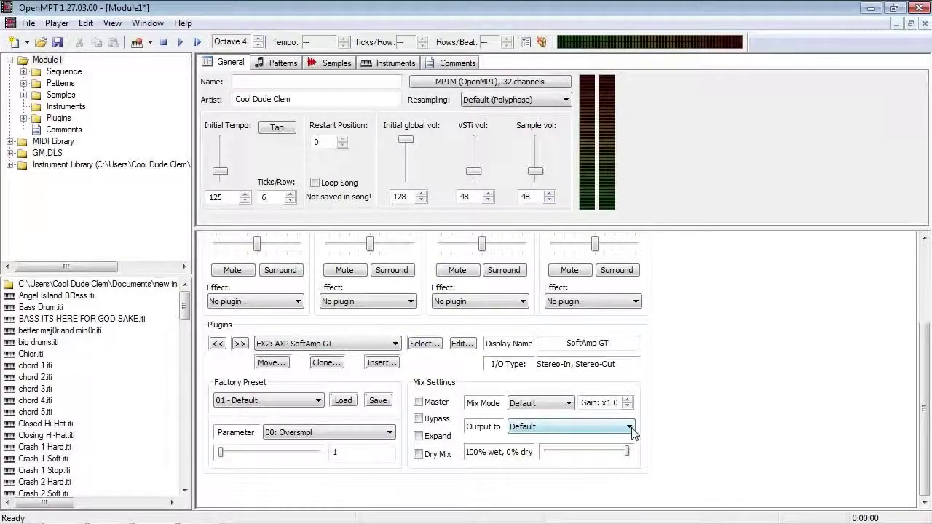
{"action": "left_click", "coordinate": [631, 430]}
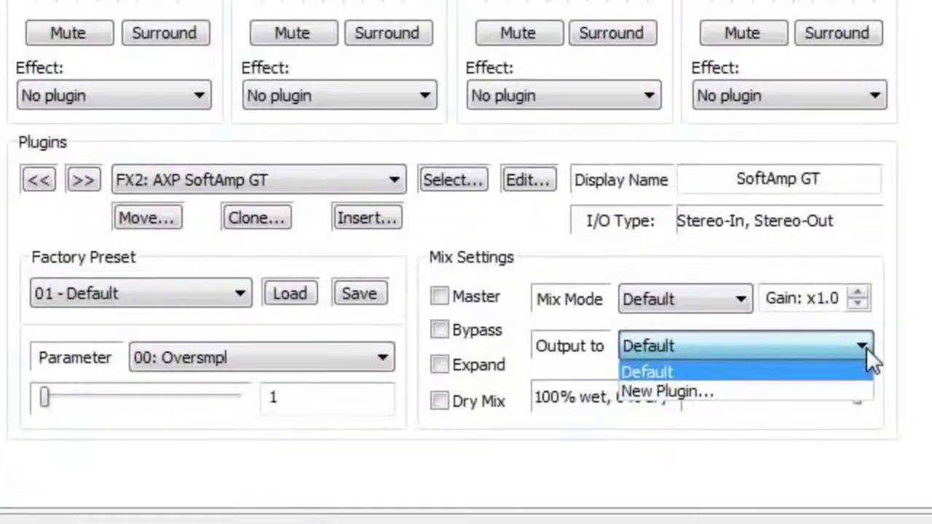
{"action": "left_click", "coordinate": [633, 429]}
{"action": "left_click", "coordinate": [867, 349]}
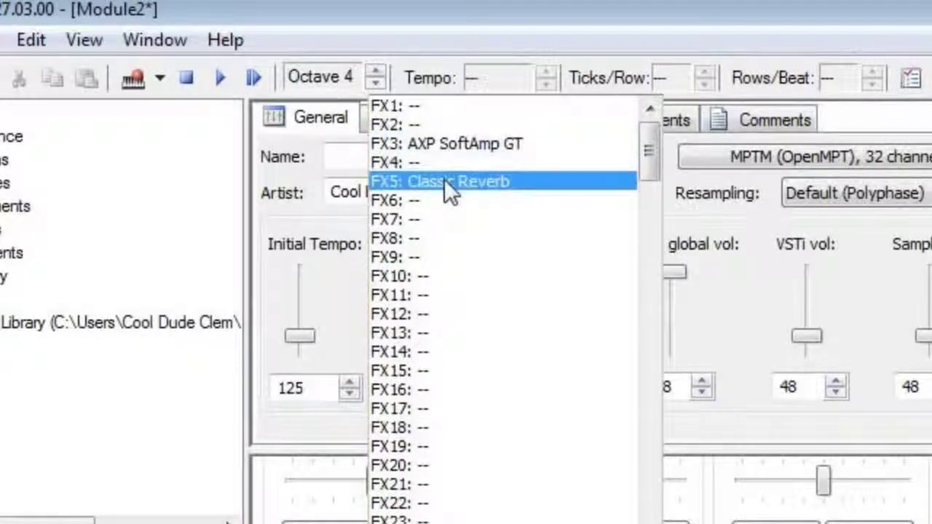
{"action": "left_click", "coordinate": [447, 146]}
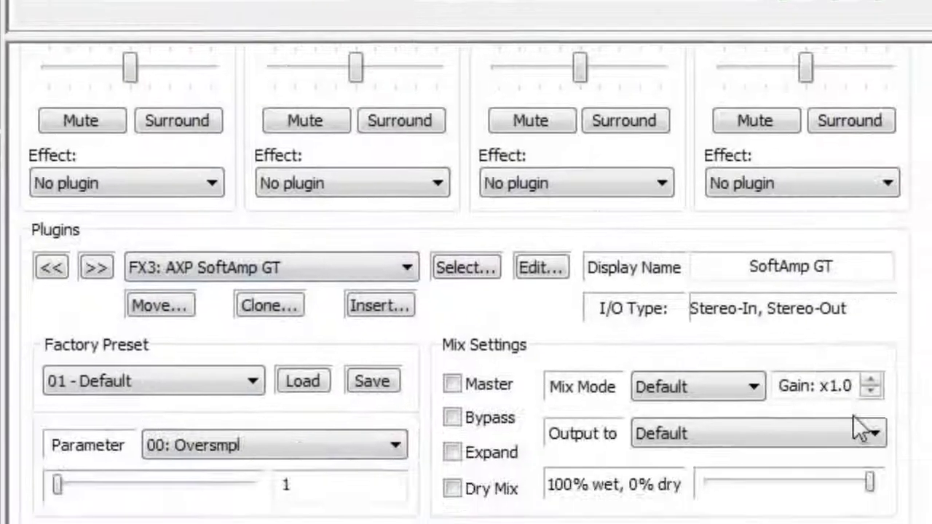
{"action": "left_click", "coordinate": [849, 416]}
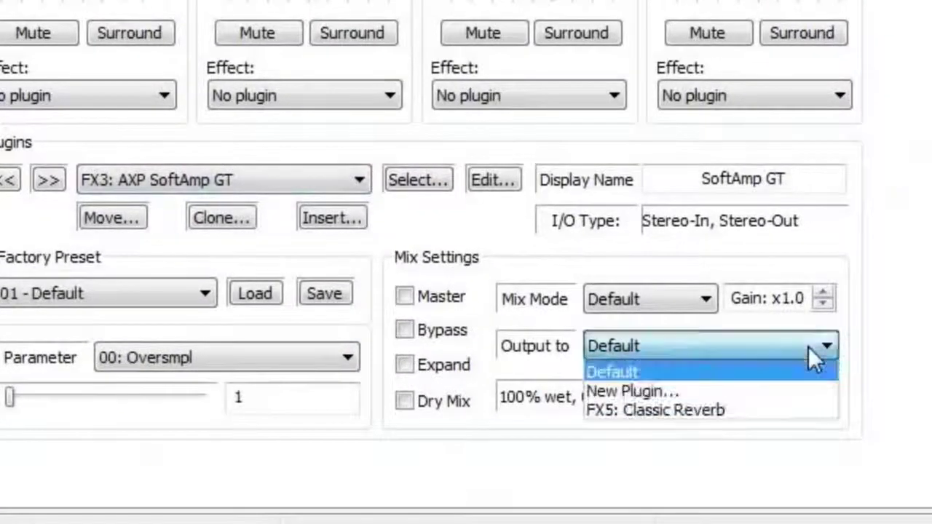
{"action": "left_click", "coordinate": [766, 409]}
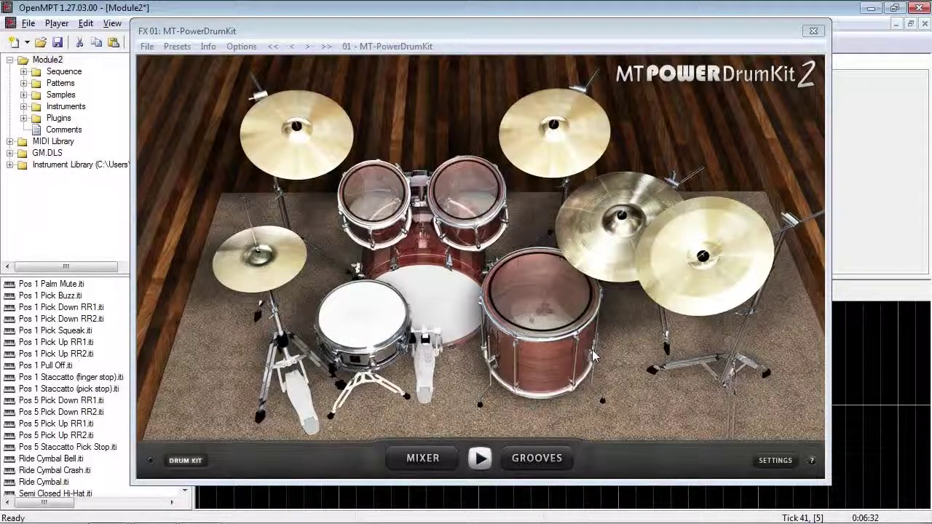
Test the MT-PowerDrumKit kick drum, then show its GROOVES browser.
{"action": "left_click", "coordinate": [435, 313]}
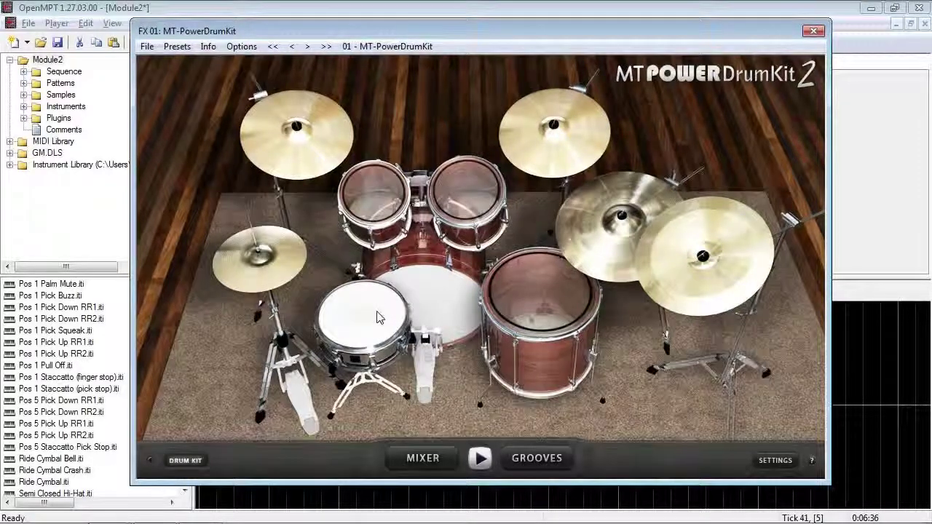
{"action": "left_click", "coordinate": [539, 458]}
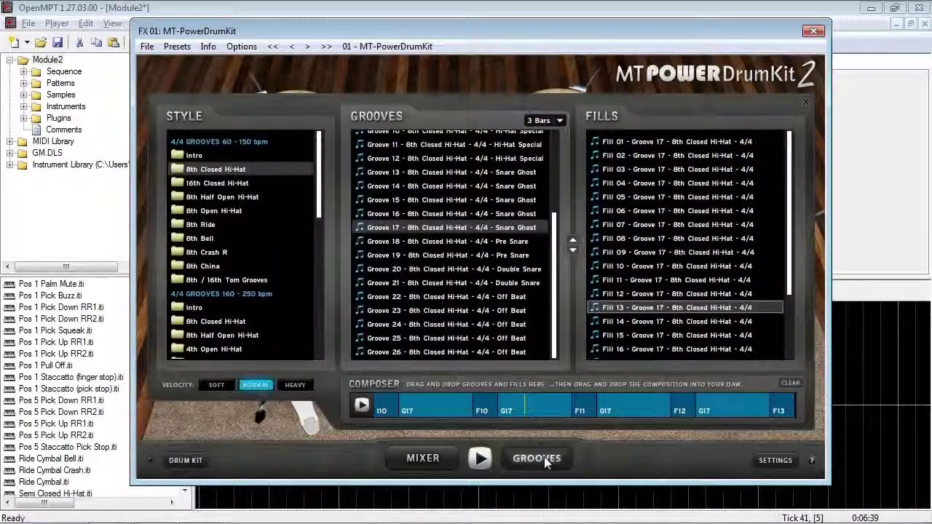
Play the composed groove-and-fill sequence in MT-PowerDrumKit's composer.
{"action": "left_click", "coordinate": [362, 406]}
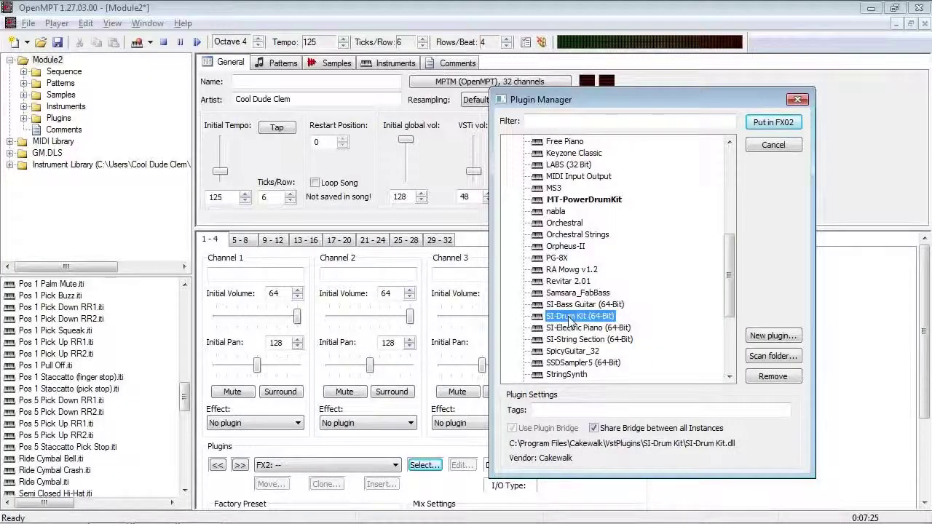
Load SI-Drum Kit (64-Bit) into FX02 and test its snare, kick and both rack toms.
{"action": "double_click", "coordinate": [570, 316]}
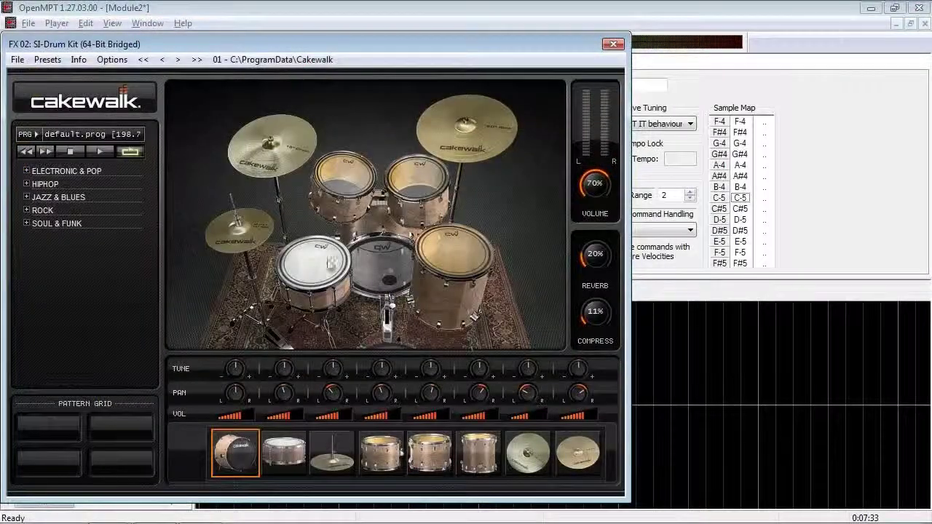
{"action": "left_click", "coordinate": [320, 261]}
{"action": "left_click", "coordinate": [366, 264]}
{"action": "left_click", "coordinate": [355, 170]}
{"action": "left_click", "coordinate": [407, 182]}
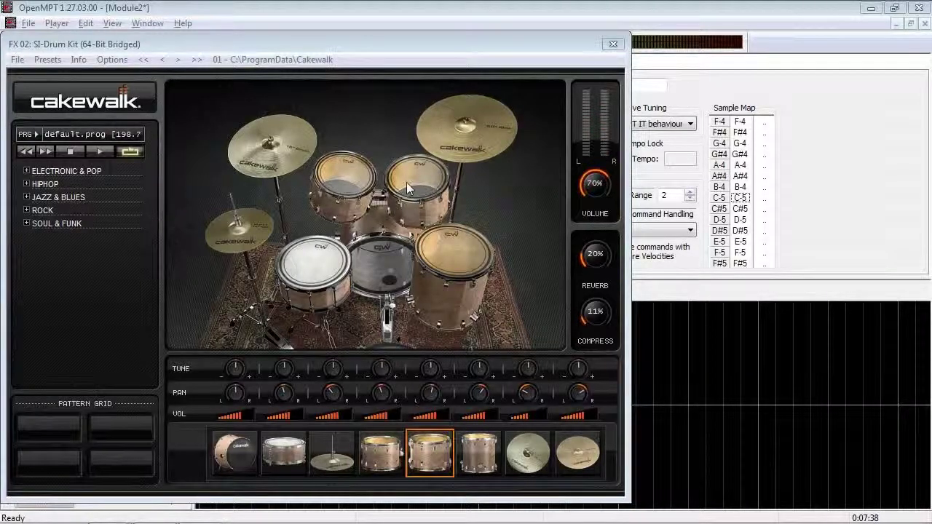
Close SI-Drum Kit, select the FX1 MT-PowerDrumKit slot and check its Output to list.
{"action": "left_click", "coordinate": [613, 44]}
{"action": "left_click", "coordinate": [376, 345]}
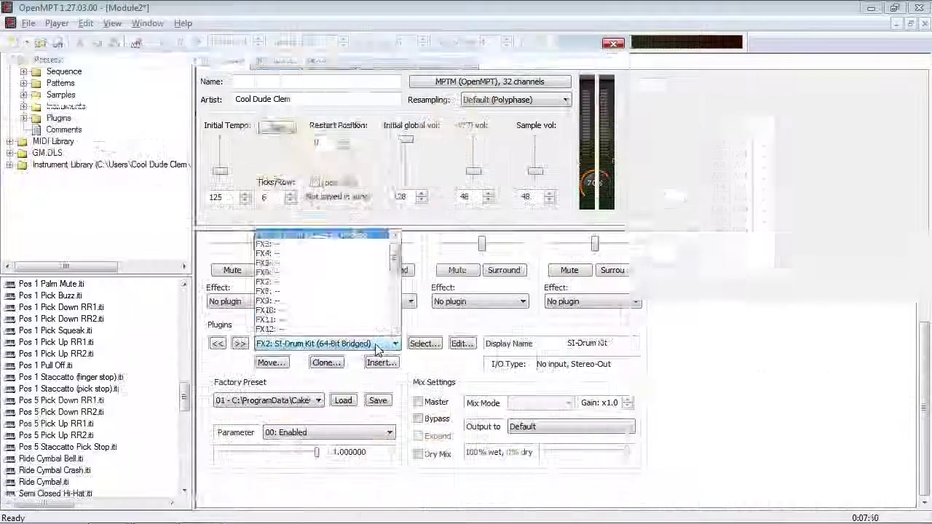
{"action": "scroll", "coordinate": [367, 67], "scroll_direction": "up", "scroll_amount": 1}
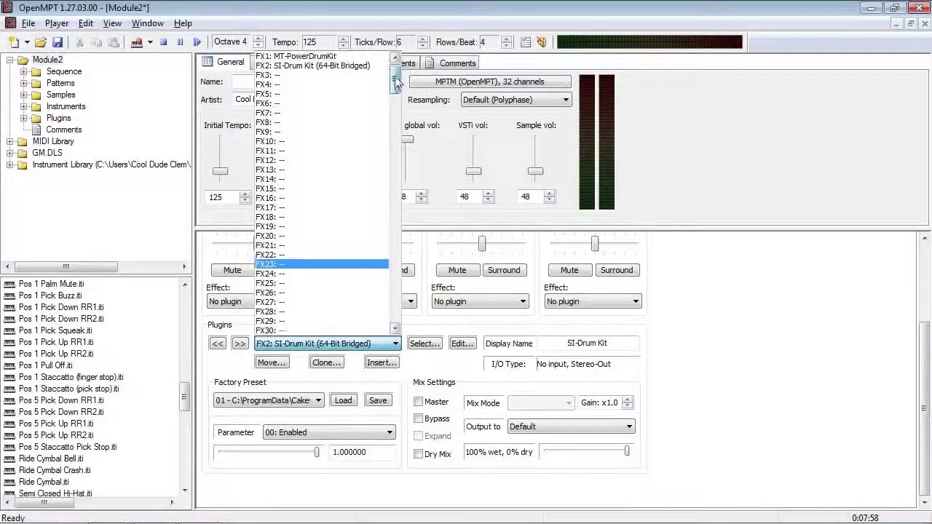
{"action": "left_click", "coordinate": [348, 57]}
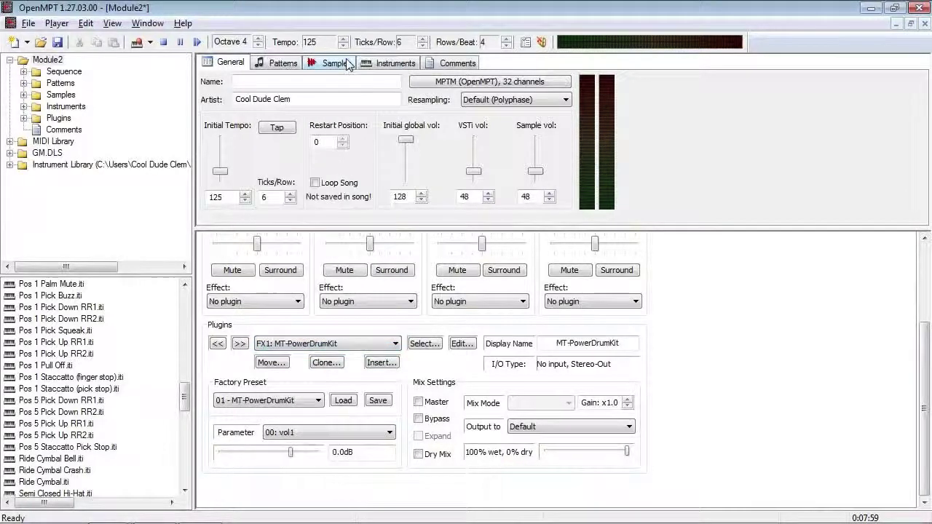
{"action": "left_click", "coordinate": [582, 434]}
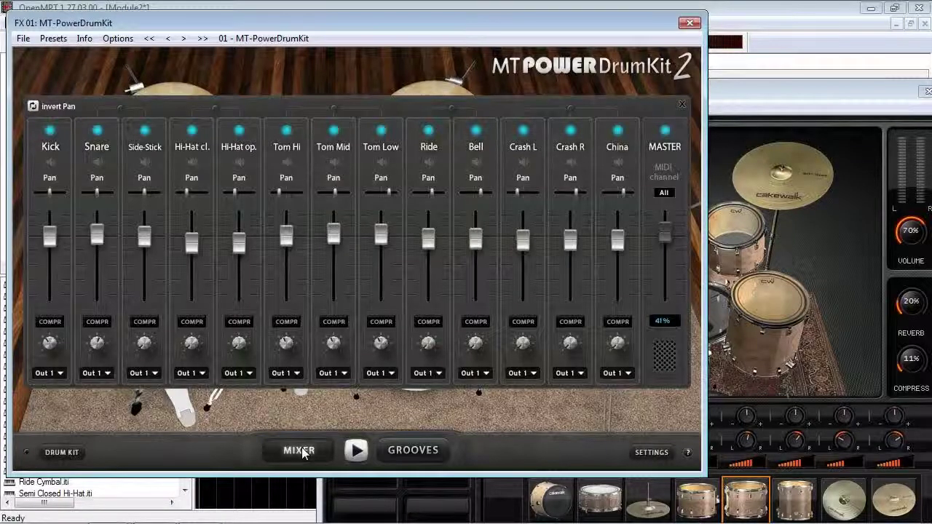
Close the drum mixer, play the composed groove sequence, and bring SI-Drum Kit's window forward.
{"action": "left_click", "coordinate": [668, 133]}
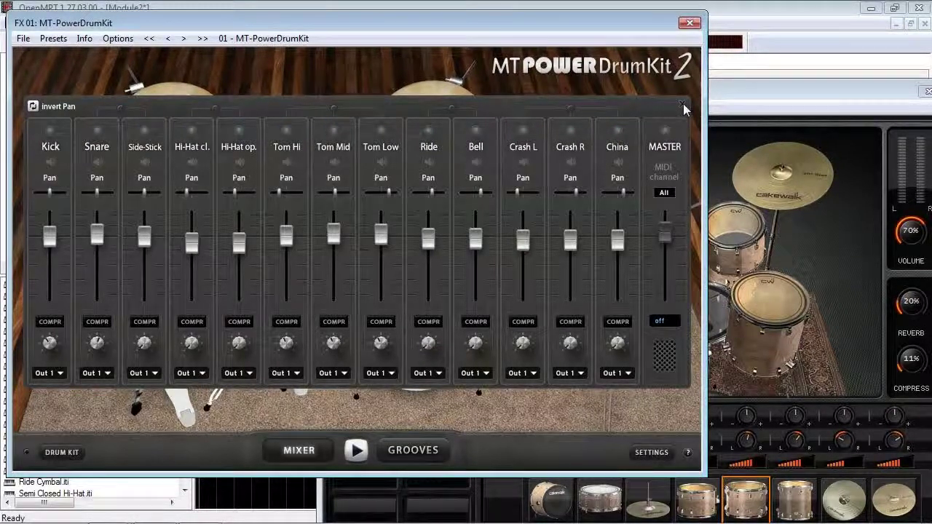
{"action": "left_click", "coordinate": [683, 106]}
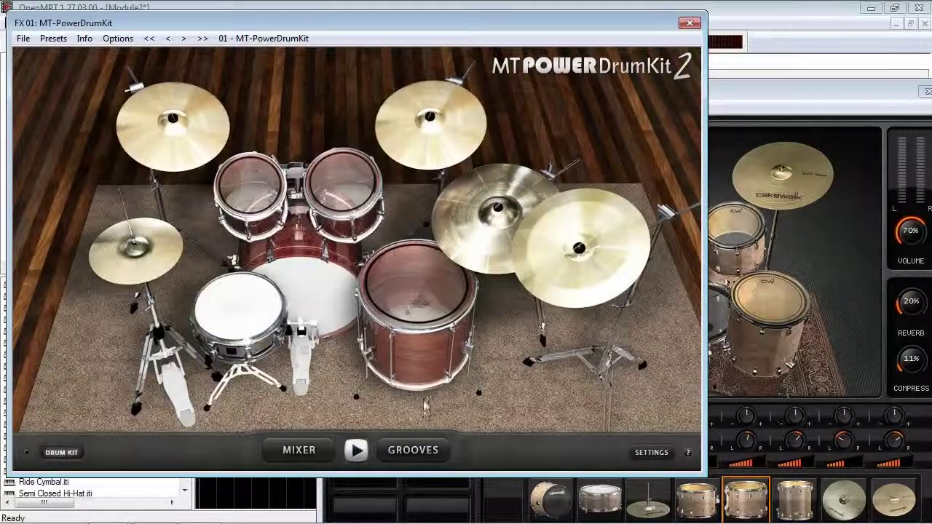
{"action": "left_click", "coordinate": [413, 450]}
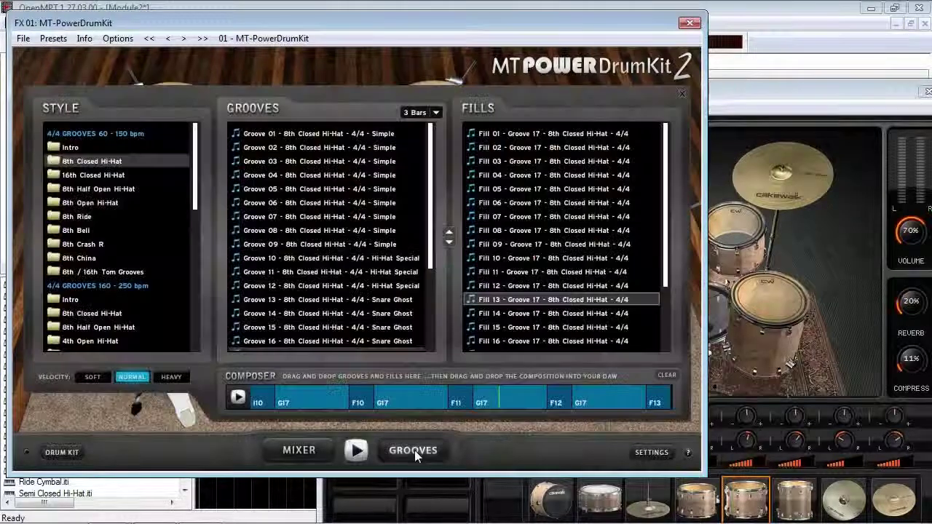
{"action": "left_click", "coordinate": [239, 400]}
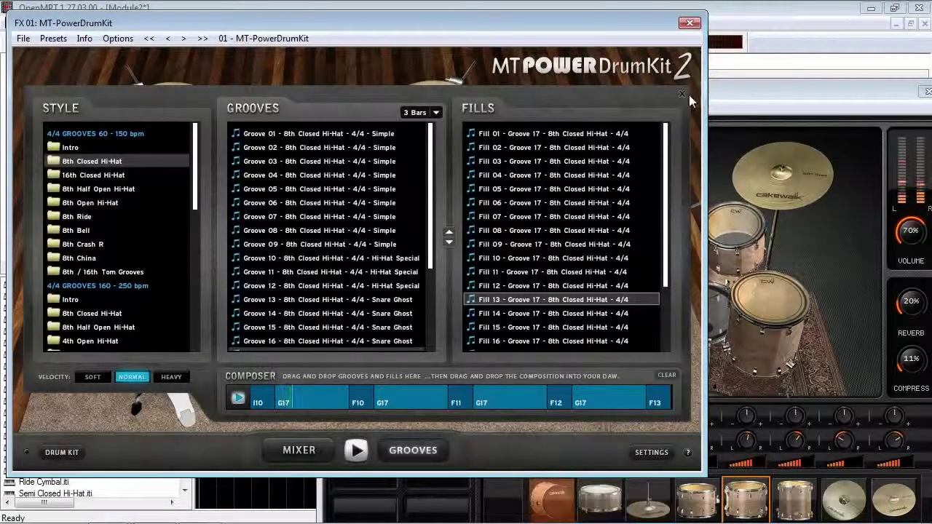
{"action": "left_click", "coordinate": [721, 92]}
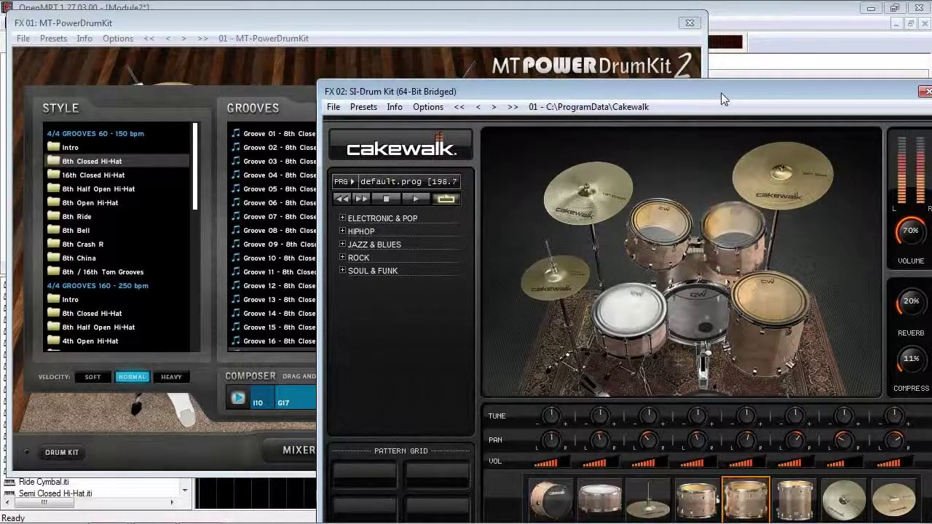
Bring MT-PowerDrumKit to the front and restart the composition playback.
{"action": "left_click", "coordinate": [487, 27]}
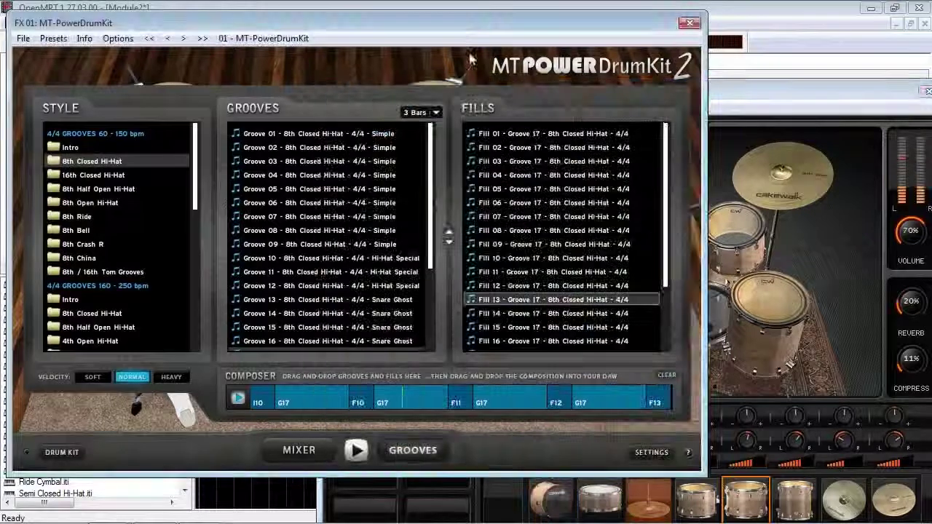
{"action": "left_click", "coordinate": [238, 398]}
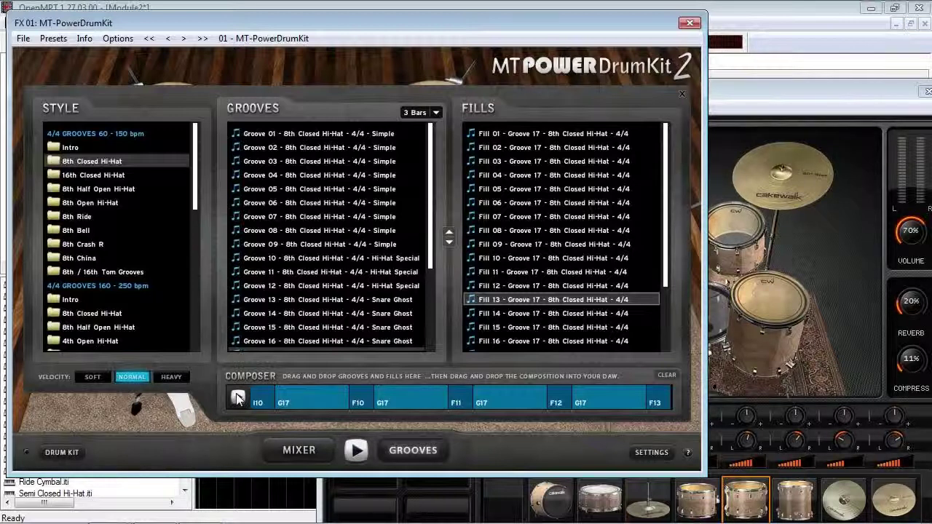
{"action": "left_click", "coordinate": [239, 398]}
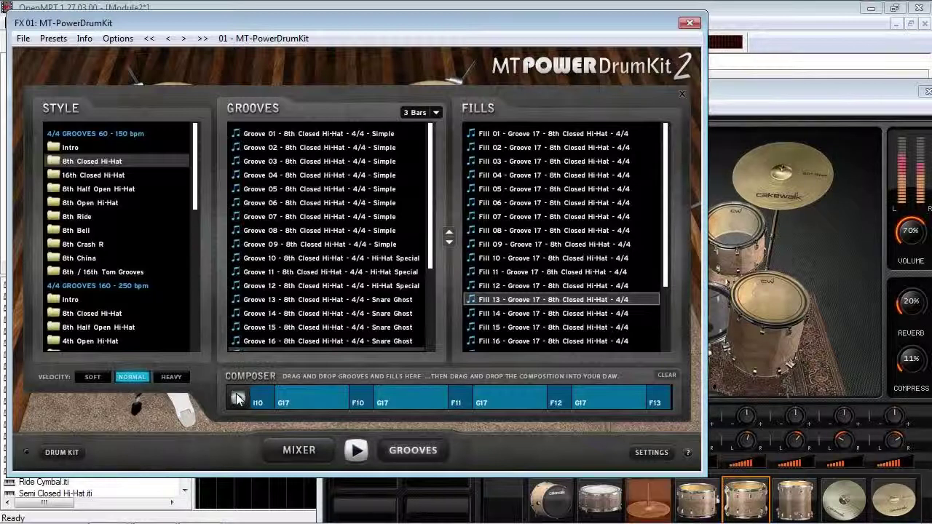
Switch on all drum mixer channels with the MASTER LED, then return to Grooves.
{"action": "left_click", "coordinate": [301, 452]}
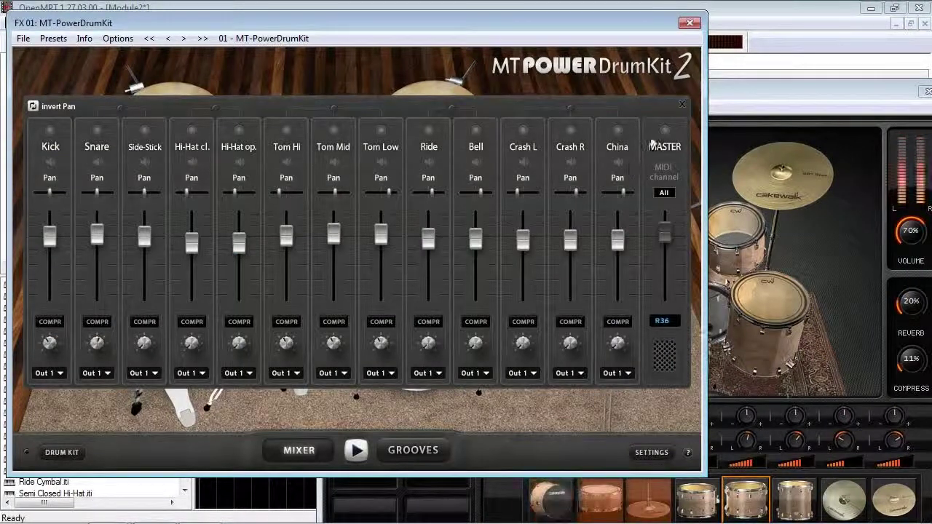
{"action": "left_click", "coordinate": [666, 134]}
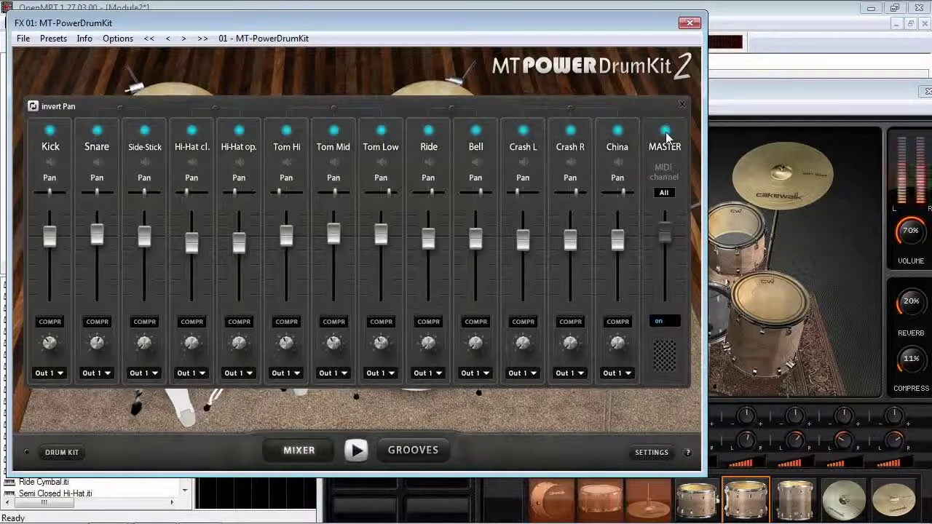
{"action": "left_click", "coordinate": [417, 446]}
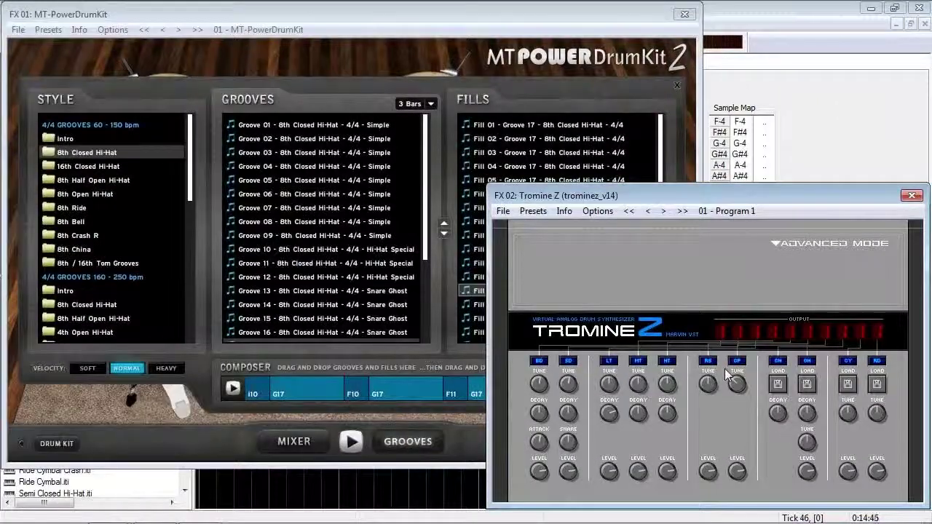
Play the composition while switching between the MT-PowerDrumKit and Tromine Z windows.
{"action": "left_click", "coordinate": [232, 389]}
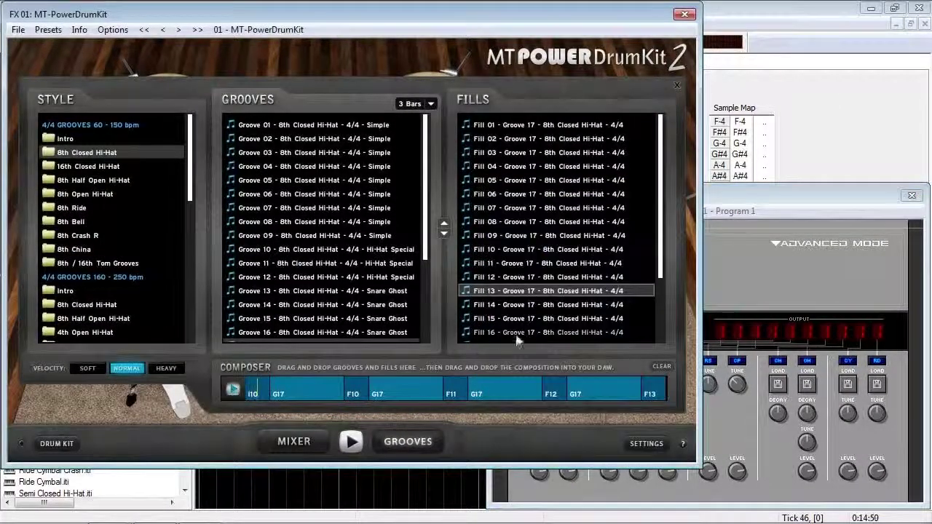
{"action": "left_click", "coordinate": [756, 206]}
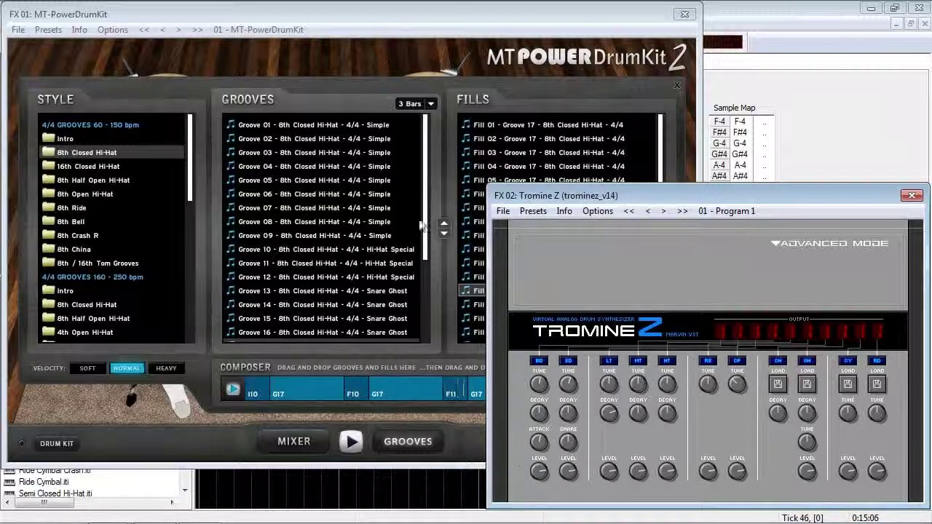
{"action": "left_click", "coordinate": [306, 419]}
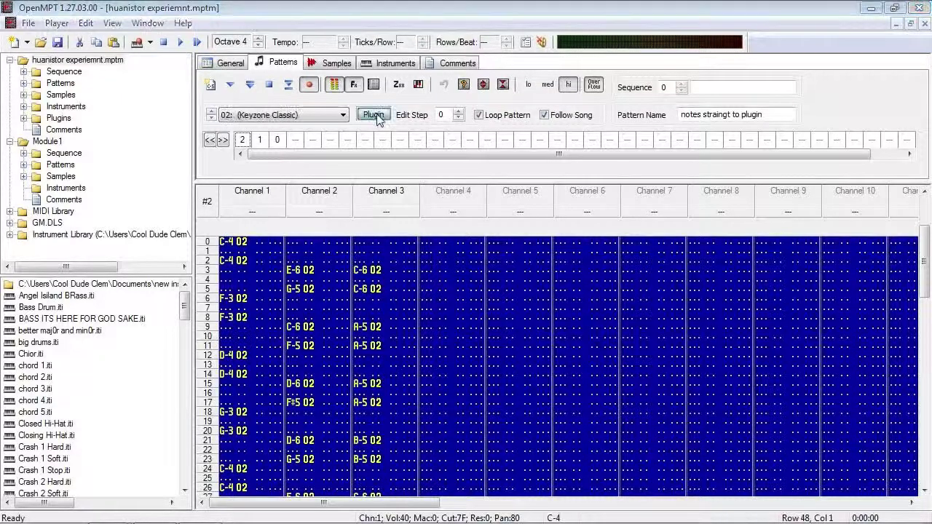
Inspect the Keyzone Classic editor, then the 01 Humanisator editor, and close the Humanisator window.
{"action": "left_click", "coordinate": [373, 114]}
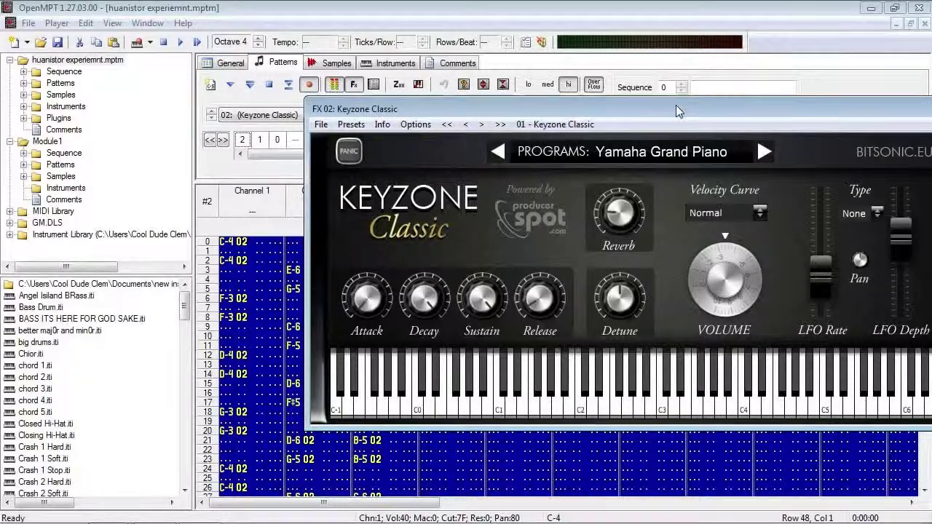
{"action": "left_click_drag", "start_coordinate": [678, 111], "coordinate": [659, 113]}
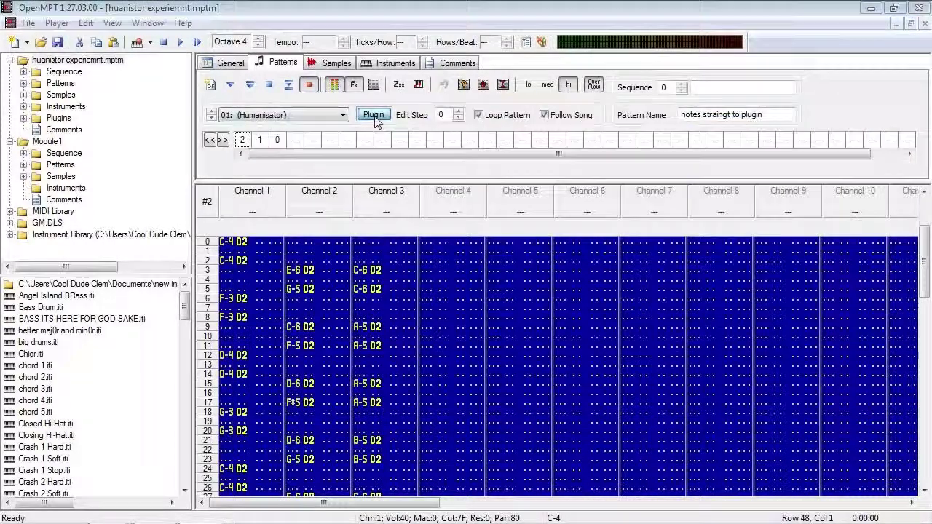
{"action": "left_click", "coordinate": [374, 114]}
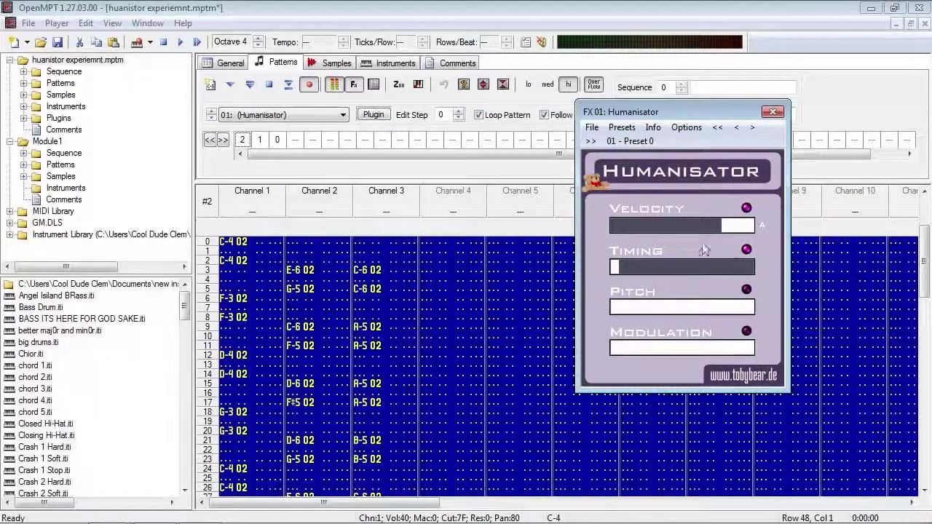
{"action": "left_click", "coordinate": [772, 113]}
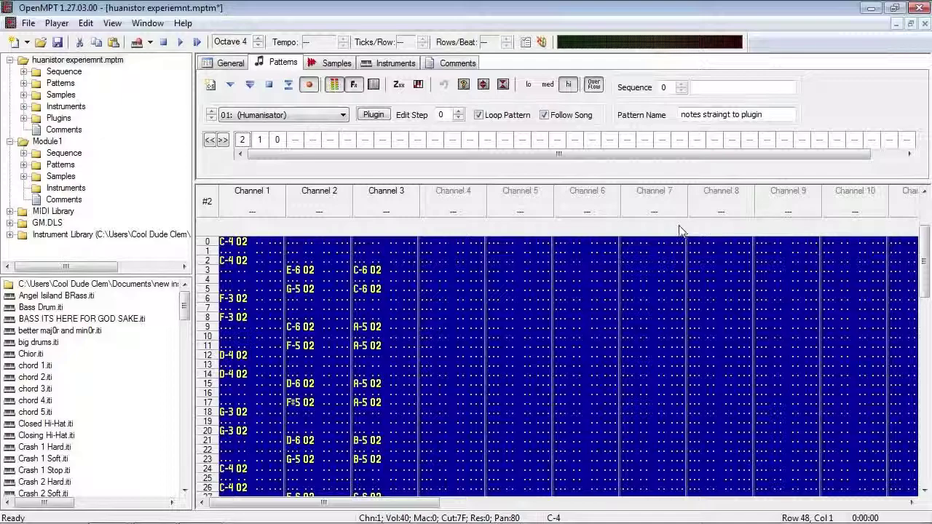
Play the straight-to-plugin piano pattern on 02 Keyzone Classic, then stop it.
{"action": "left_click", "coordinate": [342, 115]}
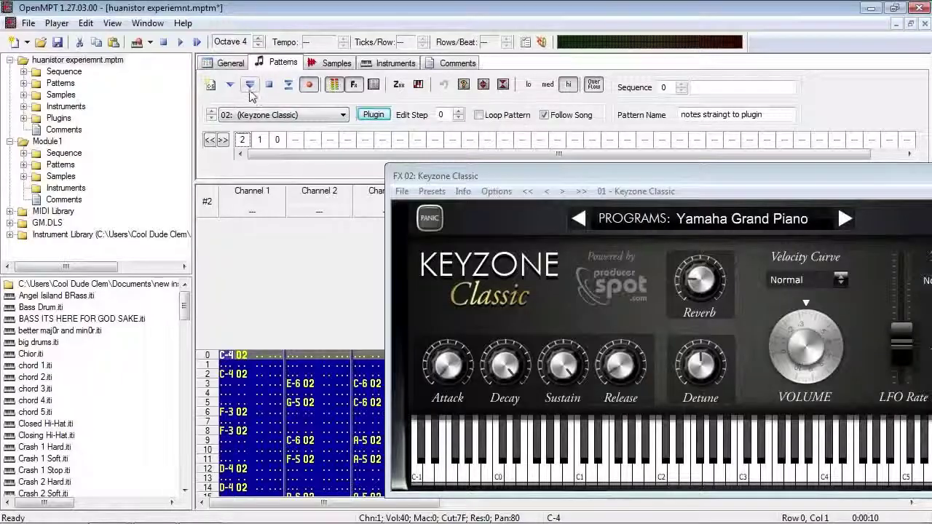
{"action": "left_click", "coordinate": [250, 91]}
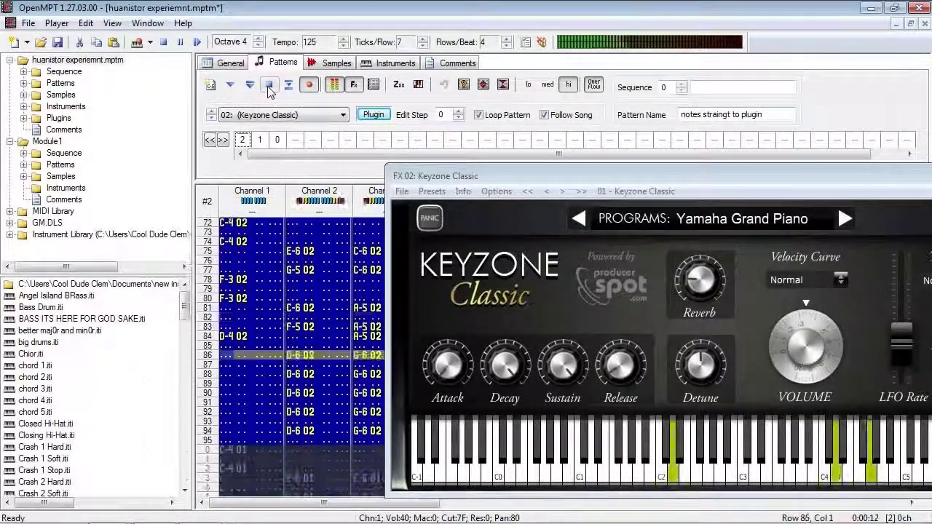
{"action": "left_click", "coordinate": [269, 86]}
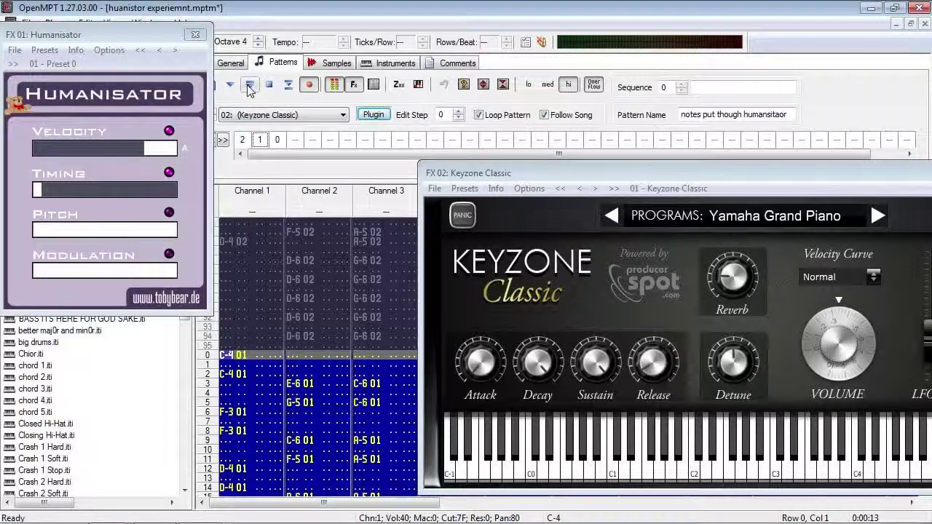
Play the Humanisator-routed pattern and stop playback.
{"action": "left_click", "coordinate": [250, 86]}
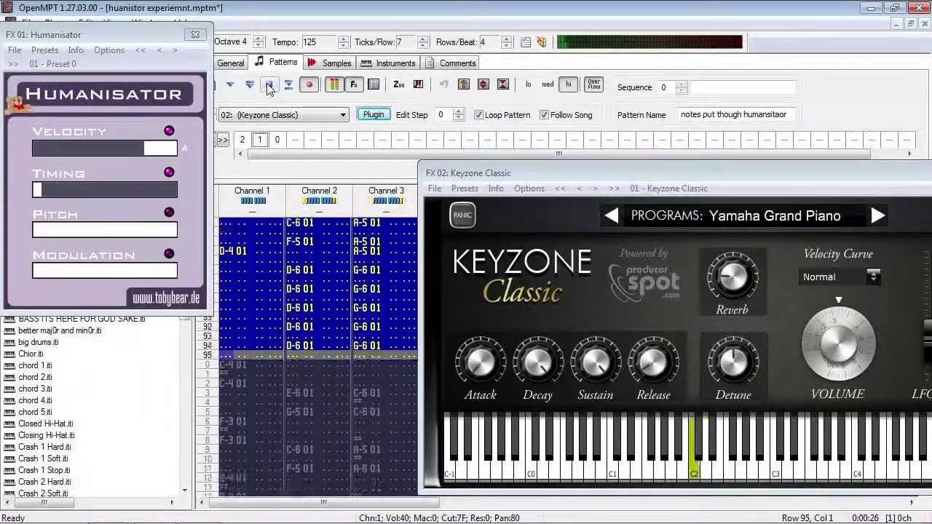
{"action": "left_click", "coordinate": [269, 86]}
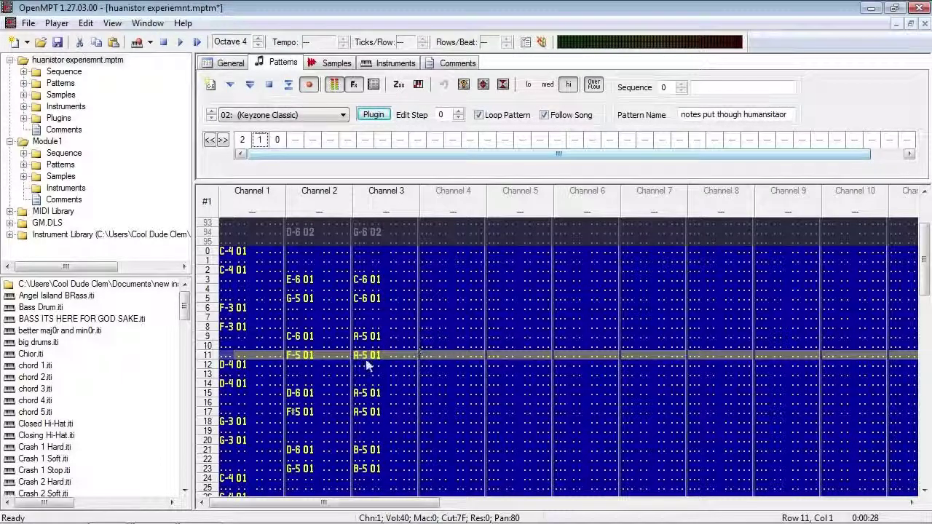
Select Channel 1 rows 11–15 and some Channel 3 rows, then move to 'duplicate notes stopped'.
{"action": "left_click_drag", "start_coordinate": [254, 352], "coordinate": [223, 396]}
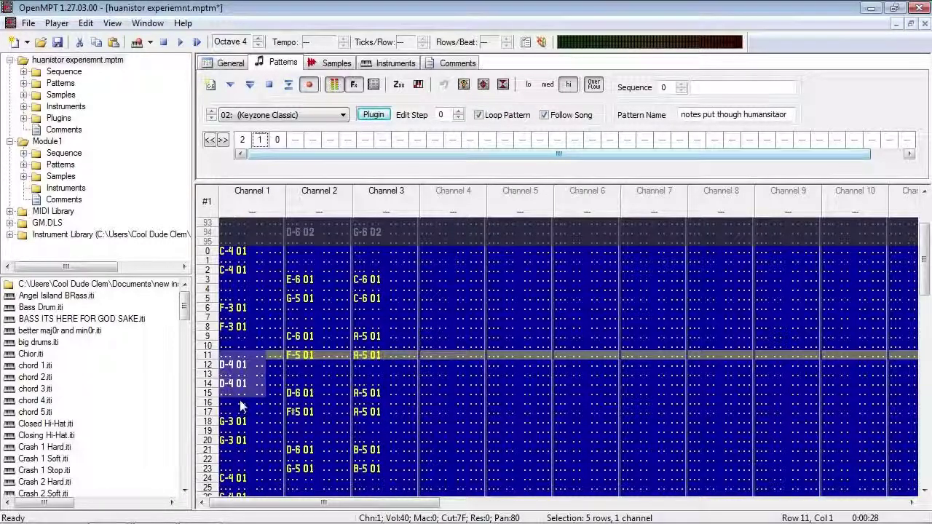
{"action": "scroll", "coordinate": [241, 406], "scroll_direction": "down", "scroll_amount": 6}
{"action": "left_click_drag", "start_coordinate": [357, 328], "coordinate": [399, 370]}
{"action": "key", "text": "F5"}
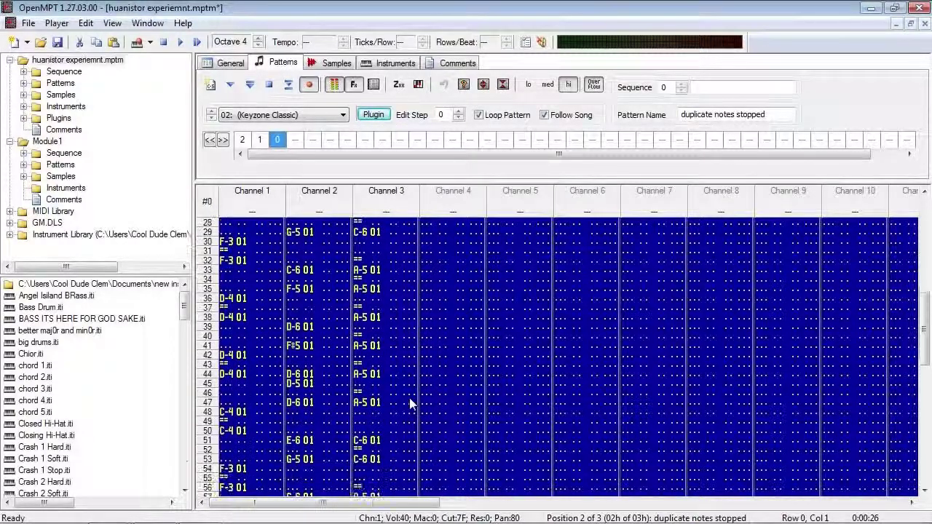
Play the 'duplicate notes stopped' pattern from its first row and open Keyzone Classic.
{"action": "left_click", "coordinate": [252, 88]}
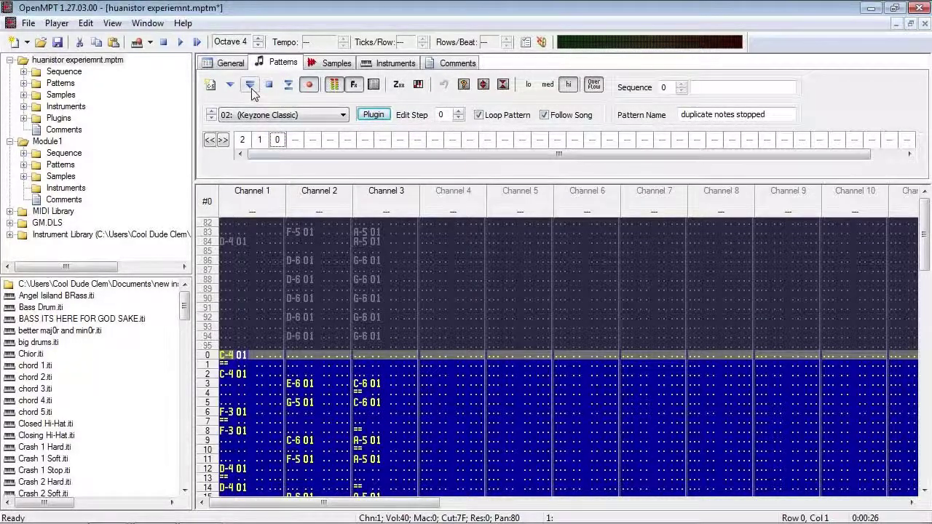
{"action": "left_click", "coordinate": [252, 87]}
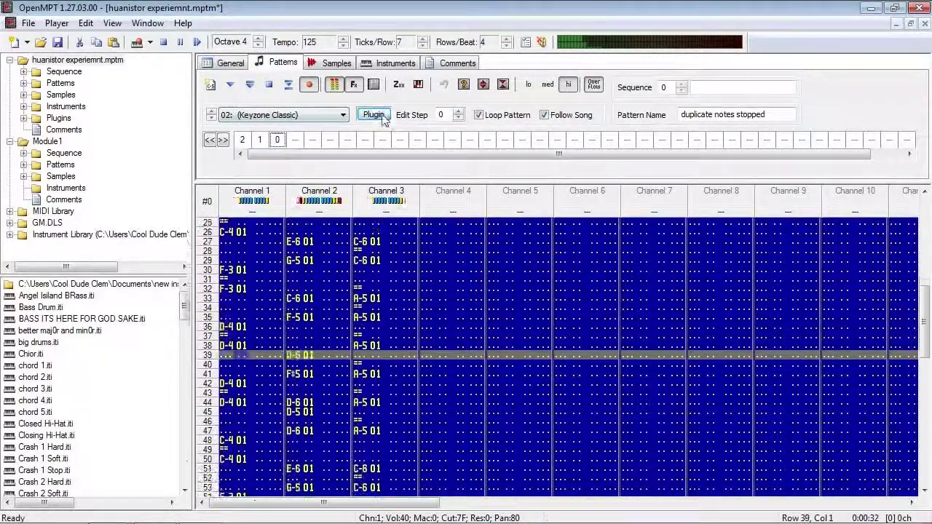
{"action": "left_click", "coordinate": [361, 116]}
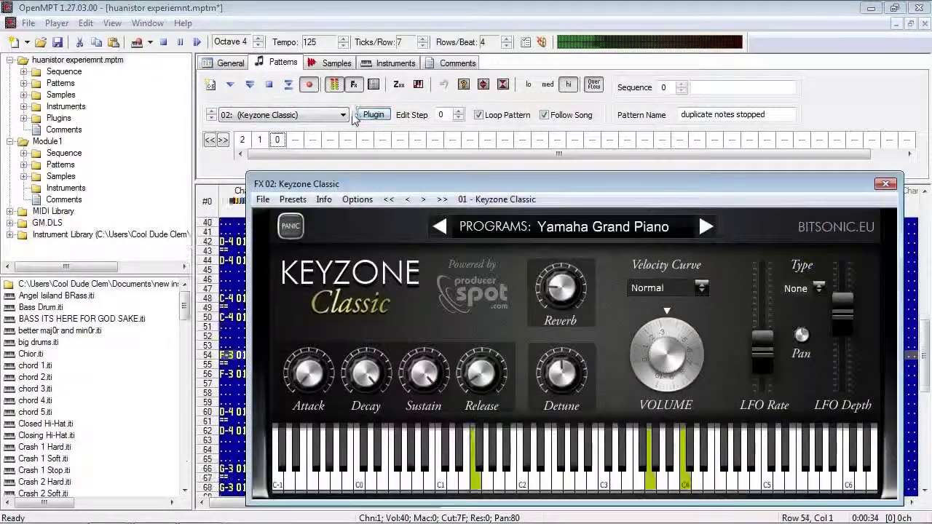
Open the 01 Humanisator editor beside Keyzone Classic, then stop playback.
{"action": "left_click", "coordinate": [320, 115]}
{"action": "left_click", "coordinate": [315, 138]}
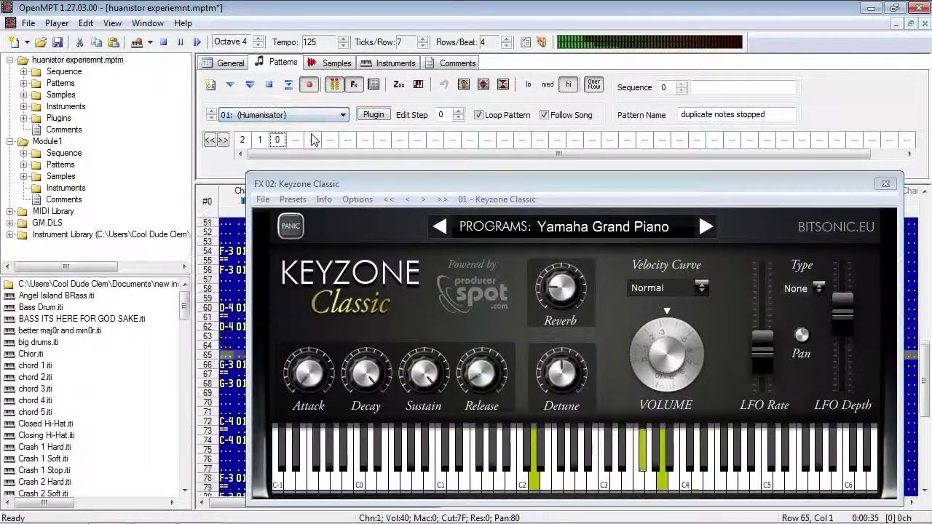
{"action": "left_click", "coordinate": [368, 116]}
{"action": "left_click_drag", "start_coordinate": [362, 180], "coordinate": [537, 146]}
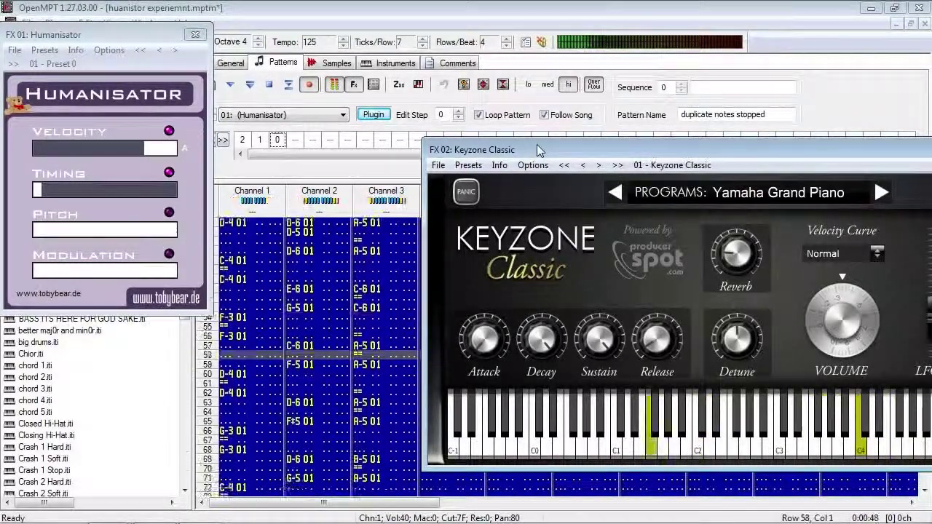
{"action": "left_click", "coordinate": [270, 86]}
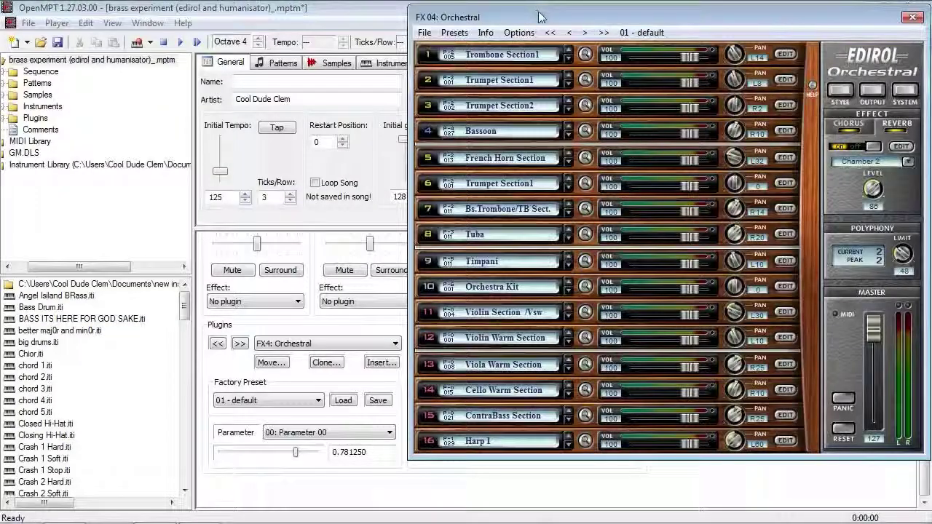
Set the Humanisator plugin's output to FX4: Orchestral with the Edirol editor showing.
{"action": "left_click_drag", "start_coordinate": [546, 15], "coordinate": [542, 16]}
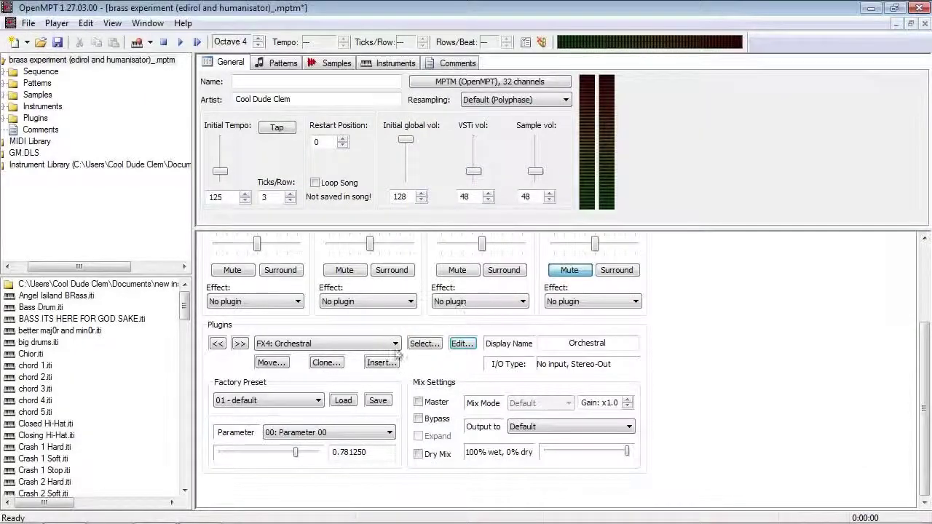
{"action": "left_click", "coordinate": [396, 343]}
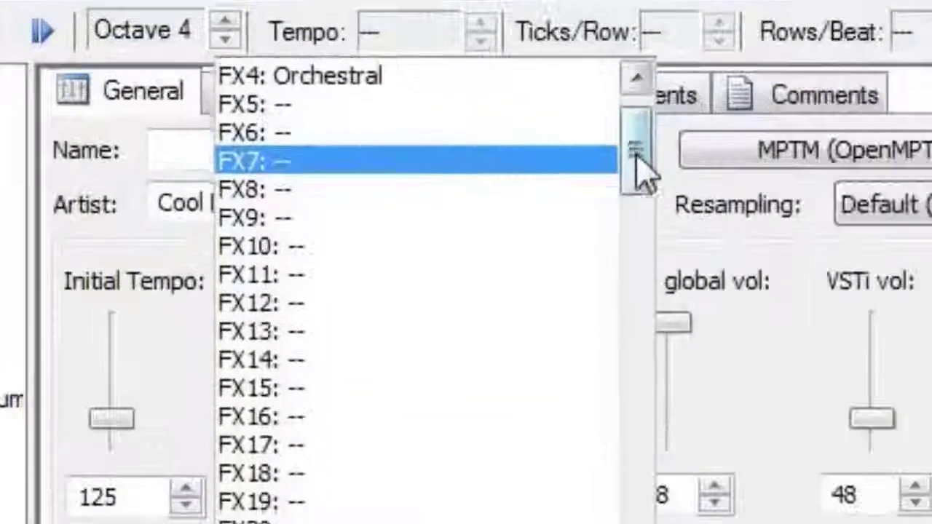
{"action": "scroll", "coordinate": [487, 117], "scroll_direction": "up", "scroll_amount": 1}
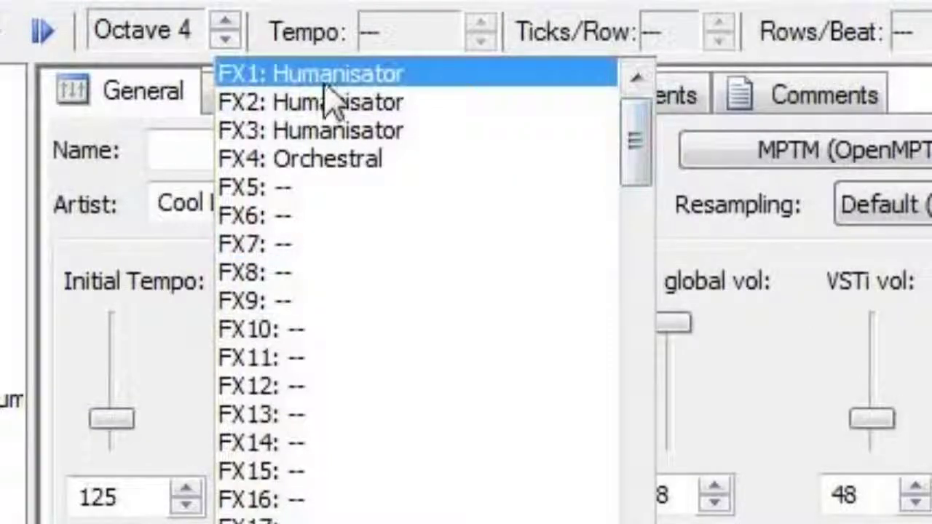
{"action": "left_click", "coordinate": [355, 159]}
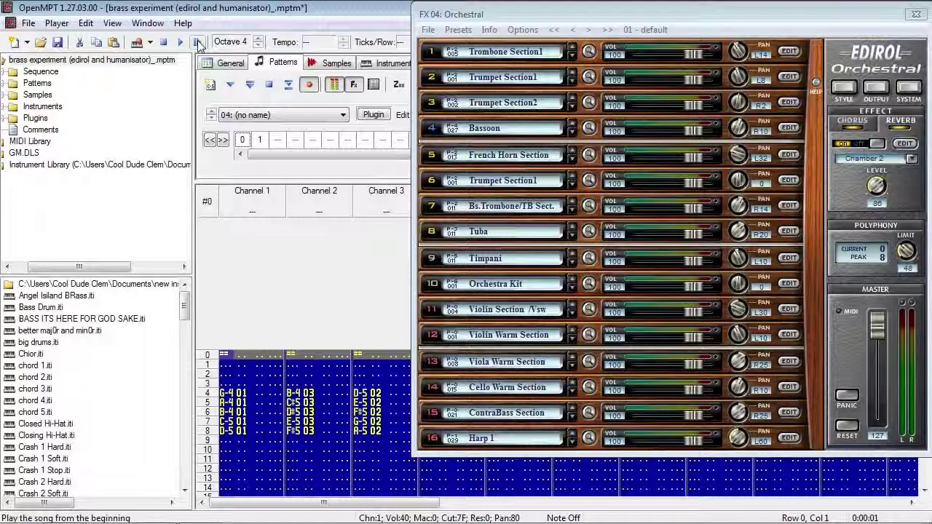
Play the brass song from the start through Edirol Orchestral, then stop it.
{"action": "left_click", "coordinate": [198, 43]}
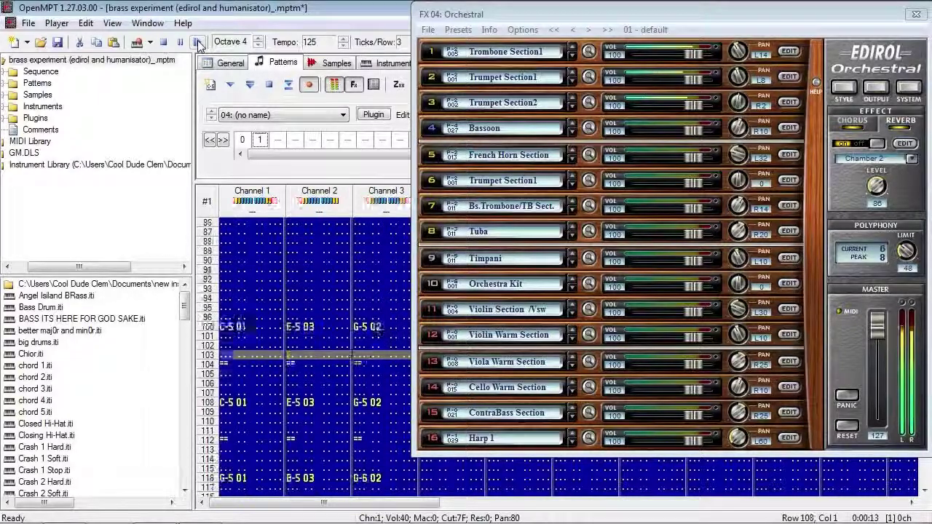
{"action": "left_click", "coordinate": [198, 44]}
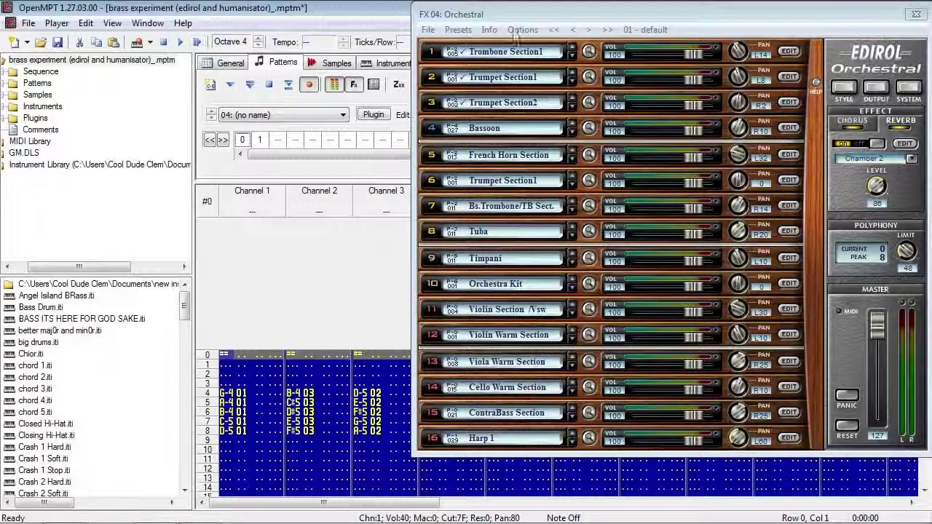
Close the Orchestral window and assign the Trombone instrument to FX4: Orchestral.
{"action": "left_click", "coordinate": [917, 14]}
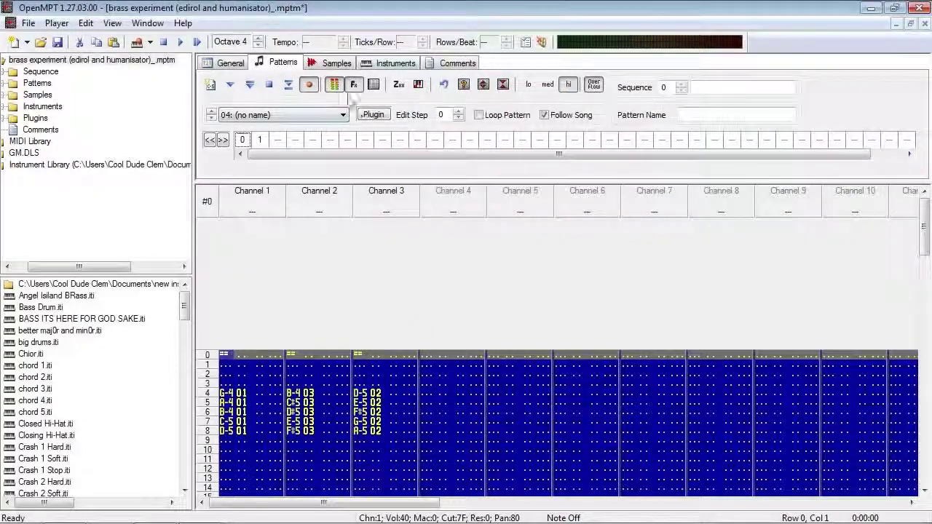
{"action": "left_click", "coordinate": [387, 63]}
{"action": "left_click", "coordinate": [324, 89]}
{"action": "left_click", "coordinate": [325, 90]}
{"action": "left_click", "coordinate": [540, 197]}
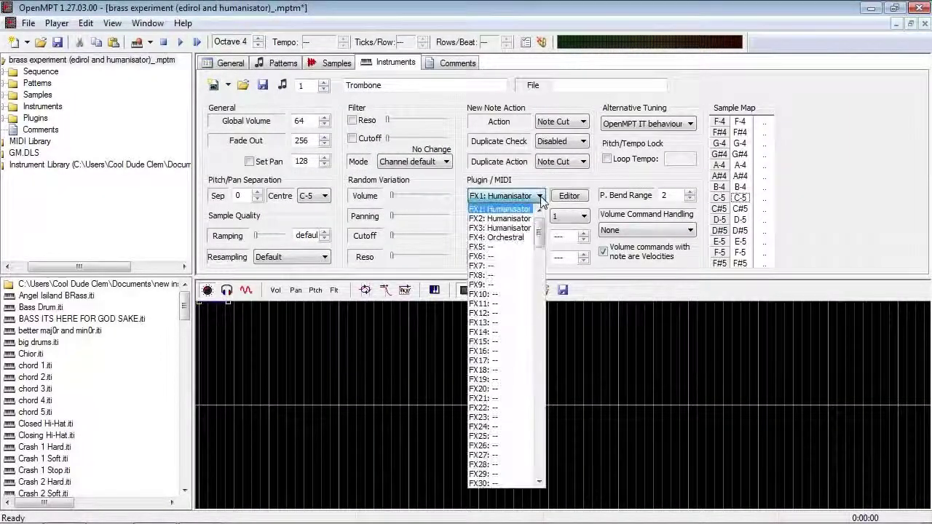
{"action": "left_click", "coordinate": [497, 238]}
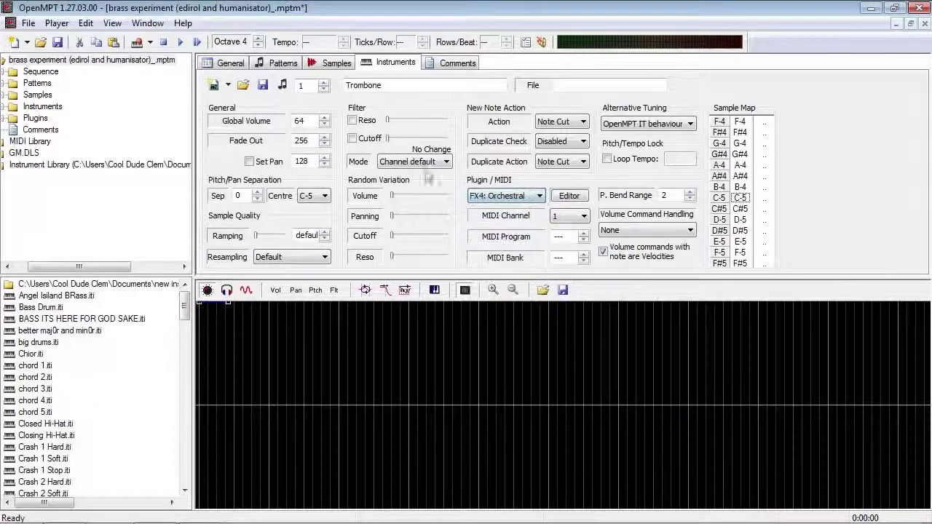
Assign Trumpet 1 and Trumpet 2 to FX4: Orchestral as well.
{"action": "left_click", "coordinate": [324, 81]}
{"action": "left_click", "coordinate": [510, 195]}
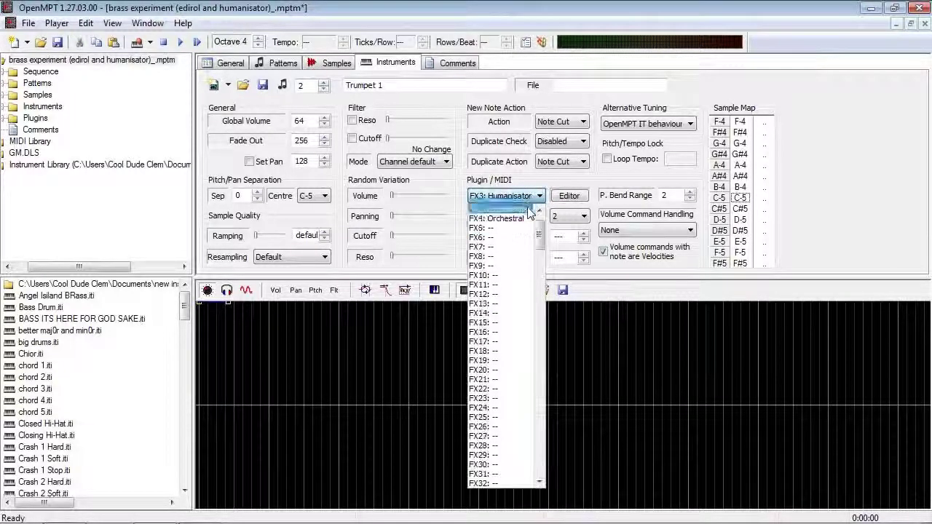
{"action": "left_click", "coordinate": [501, 238]}
{"action": "left_click", "coordinate": [325, 82]}
{"action": "left_click", "coordinate": [537, 195]}
{"action": "left_click", "coordinate": [515, 222]}
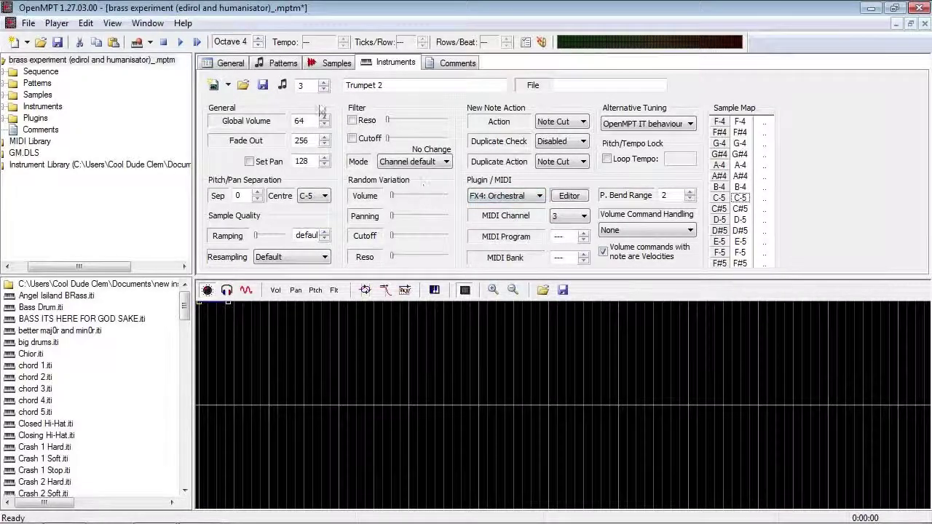
Select the first pattern in the song order and reopen the Orchestral plugin editor.
{"action": "left_click", "coordinate": [276, 65]}
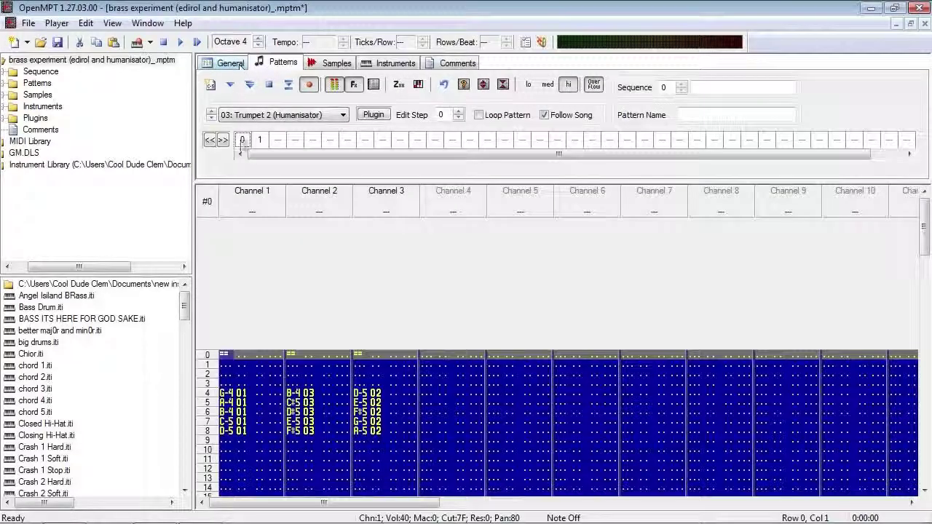
{"action": "left_click", "coordinate": [243, 142]}
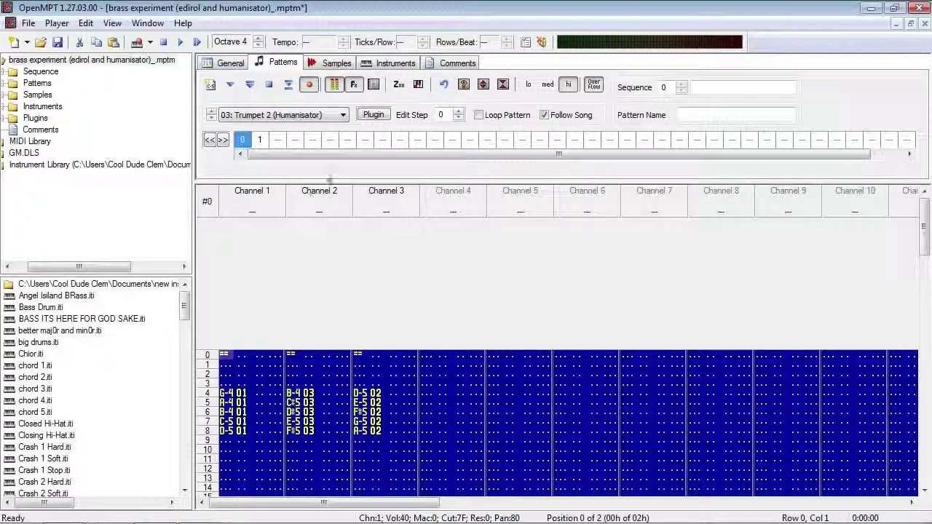
{"action": "left_click", "coordinate": [373, 115]}
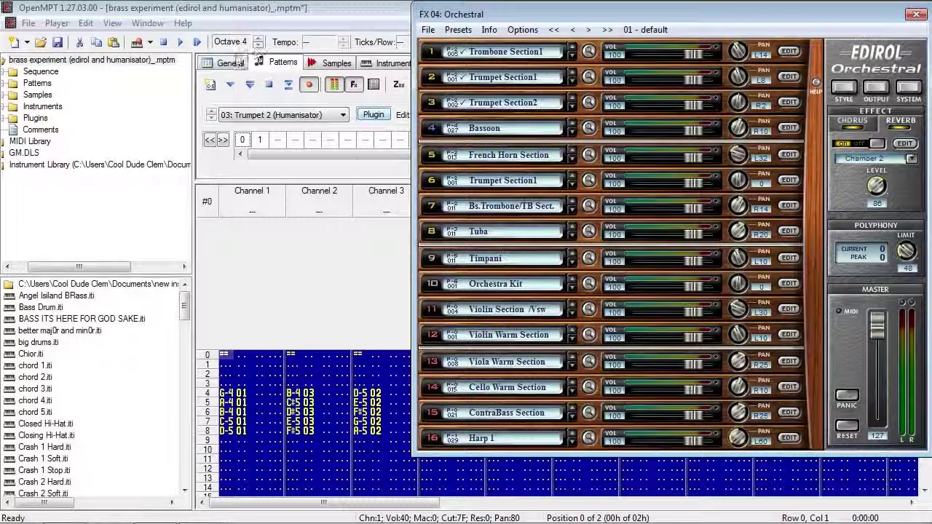
Play the brass song with the instruments feeding Edirol Orchestral directly.
{"action": "left_click", "coordinate": [197, 43]}
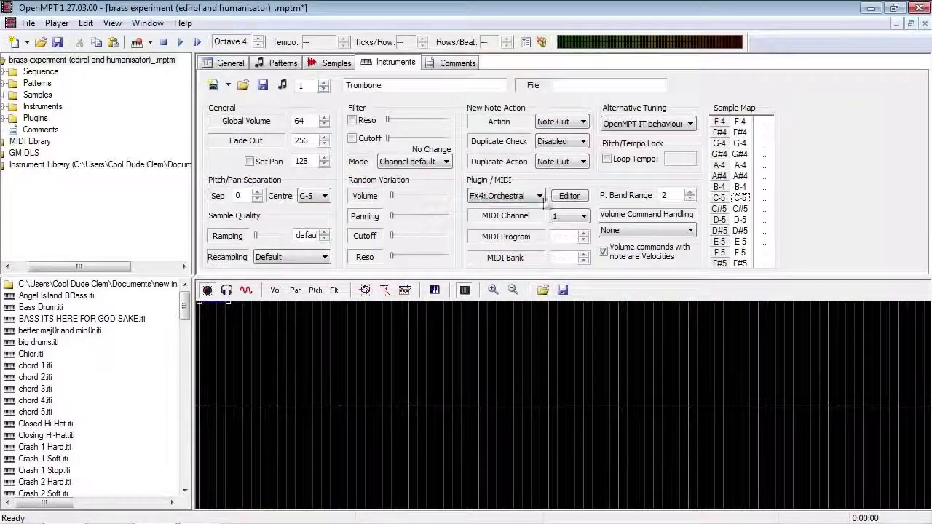
Route the Trombone through FX1: Humanisator, leaving Trumpet 1 on FX4: Orchestral.
{"action": "left_click", "coordinate": [539, 196]}
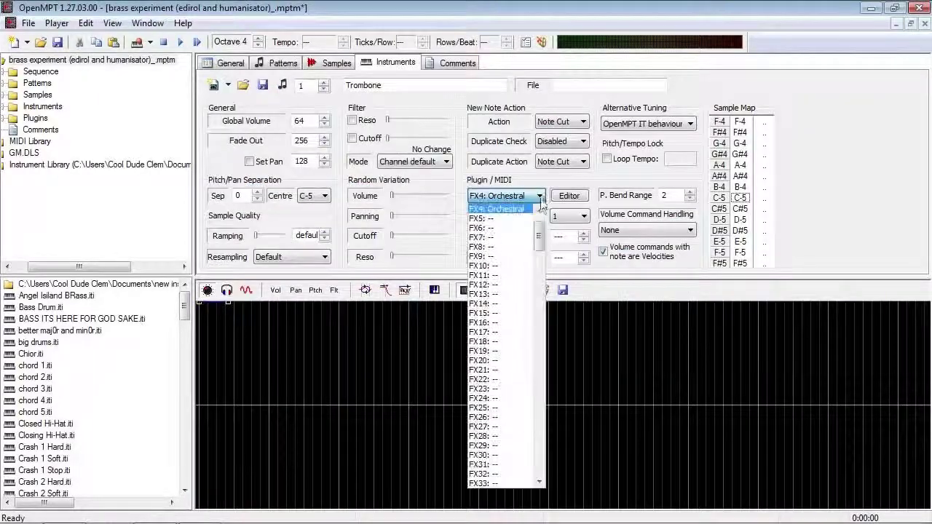
{"action": "left_click", "coordinate": [515, 219]}
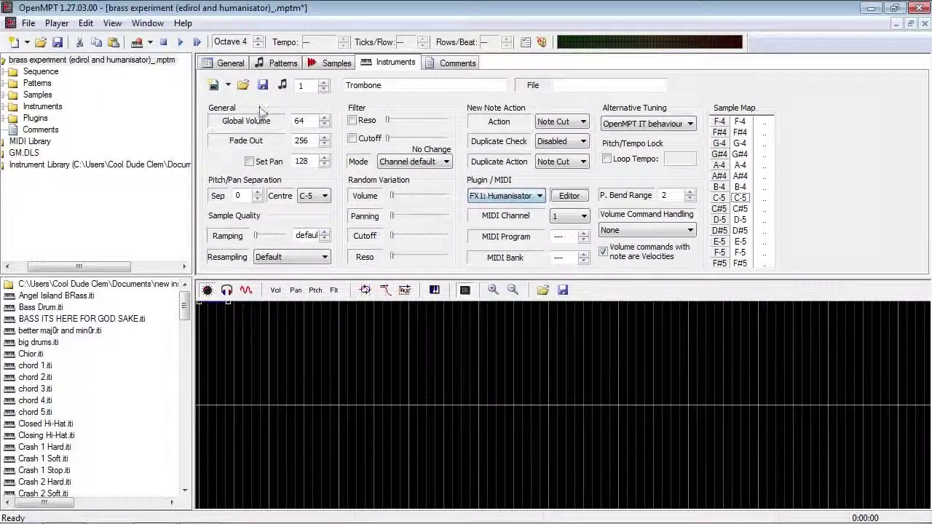
{"action": "left_click", "coordinate": [324, 82]}
{"action": "left_click", "coordinate": [510, 196]}
{"action": "left_click", "coordinate": [481, 196]}
{"action": "left_click", "coordinate": [481, 196]}
{"action": "left_click", "coordinate": [503, 196]}
Play the song from the pattern editor to compare, then stop it.
{"action": "left_click", "coordinate": [280, 63]}
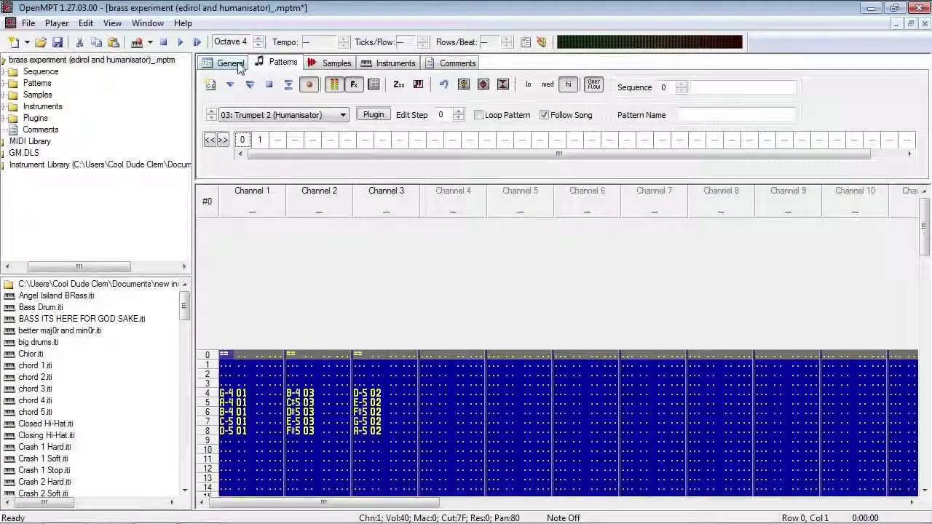
{"action": "left_click", "coordinate": [197, 42]}
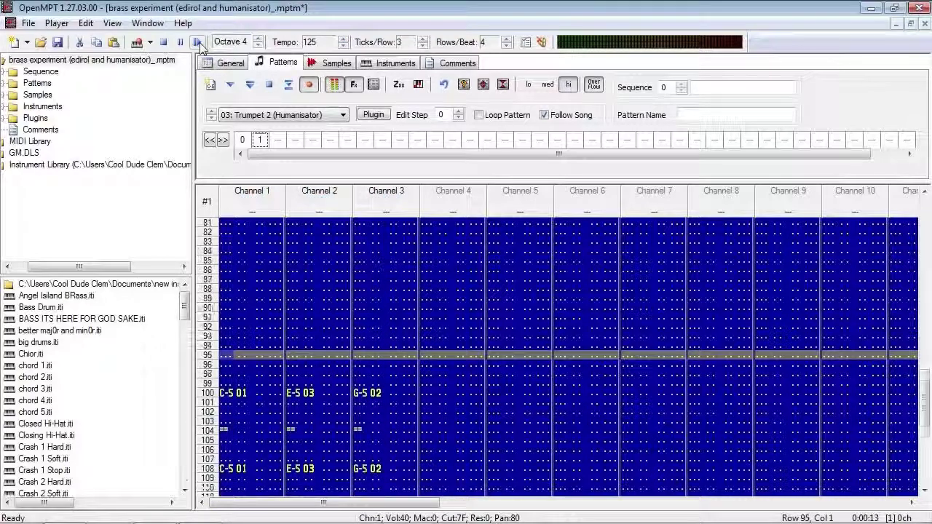
{"action": "left_click", "coordinate": [200, 44]}
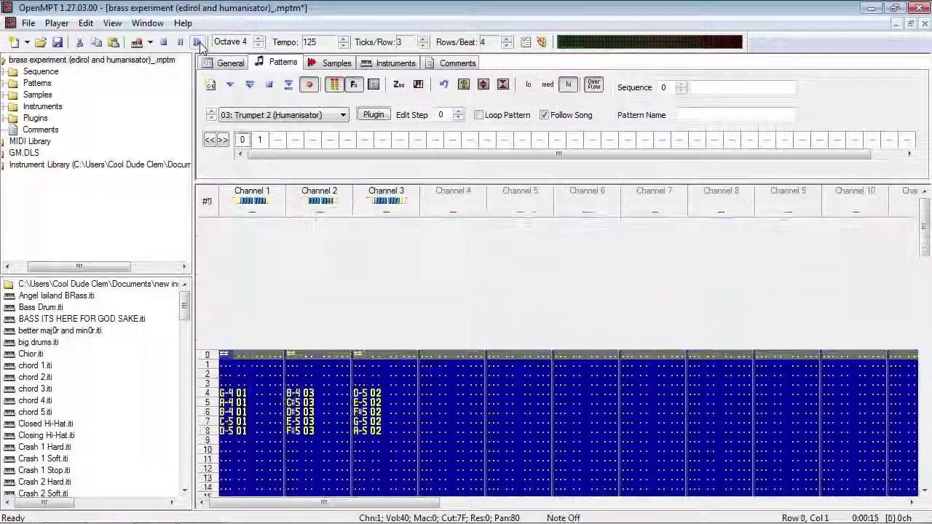